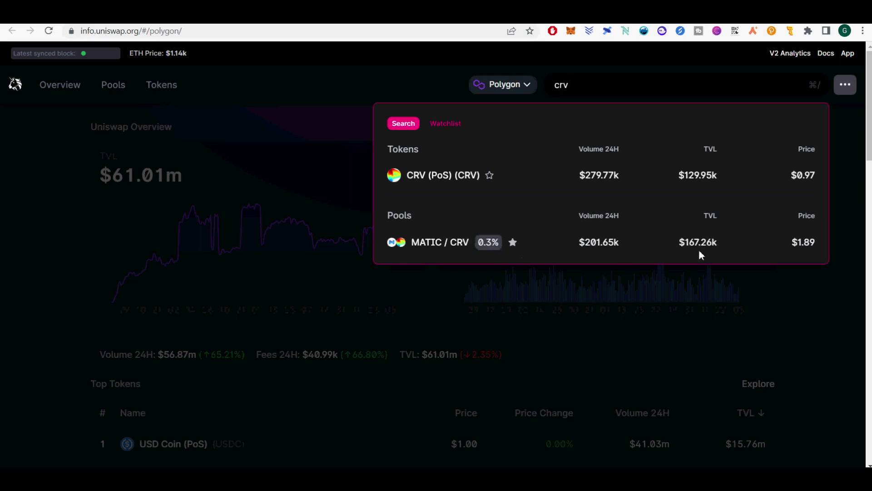
Note the pool's TVL, then open the MATIC / CRV 0.3% pool page from the CRV results
drag(680, 251, 709, 252)
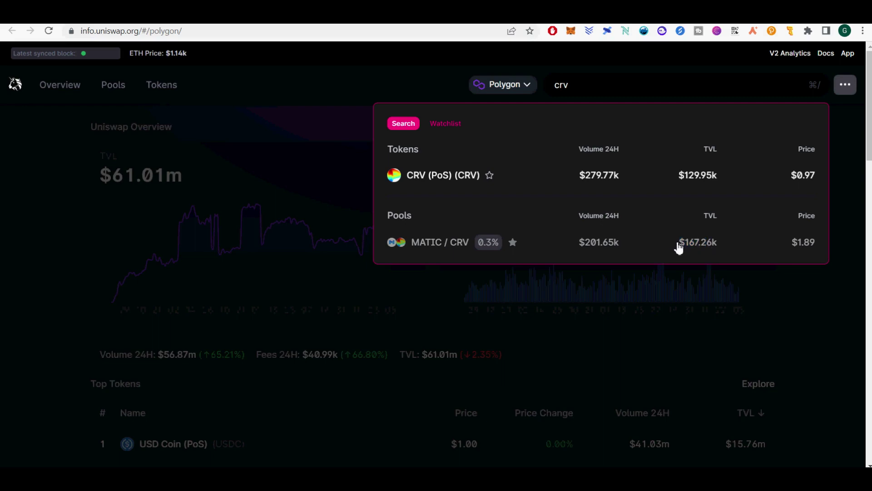
click(447, 246)
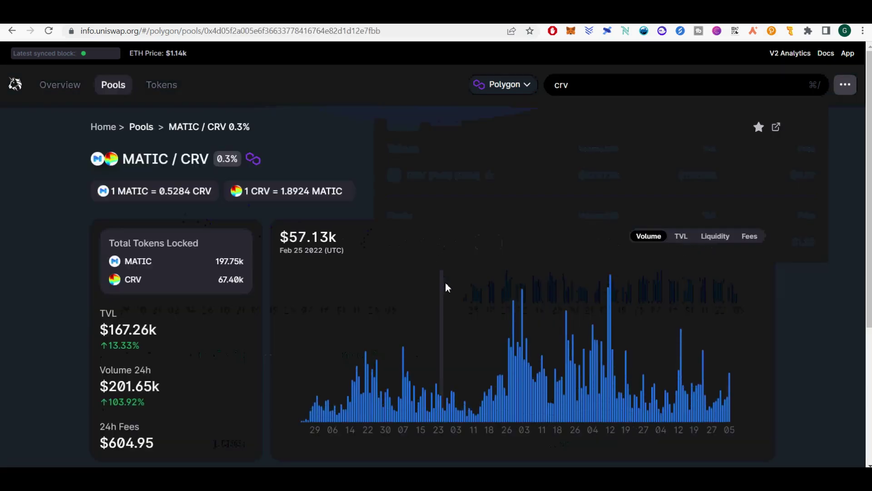
Switch the MATIC / CRV pool chart to show daily fees
scroll(446, 283, down, 6)
scroll(446, 283, up, 6)
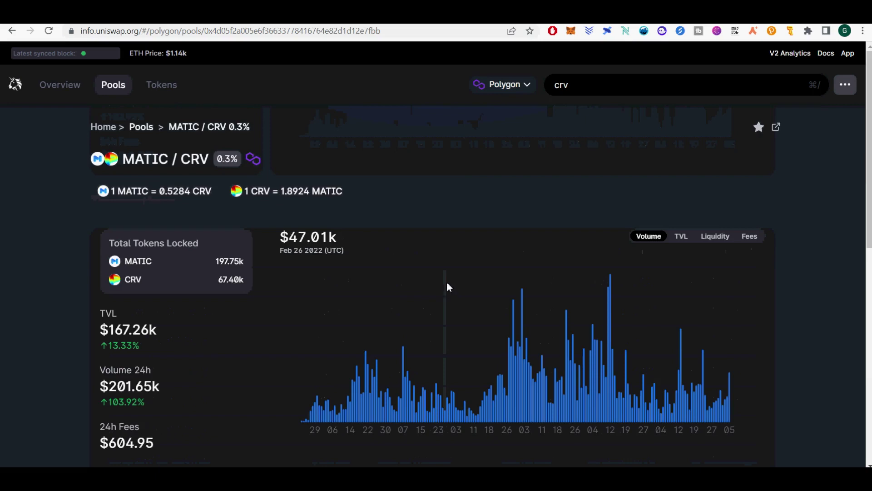
click(758, 237)
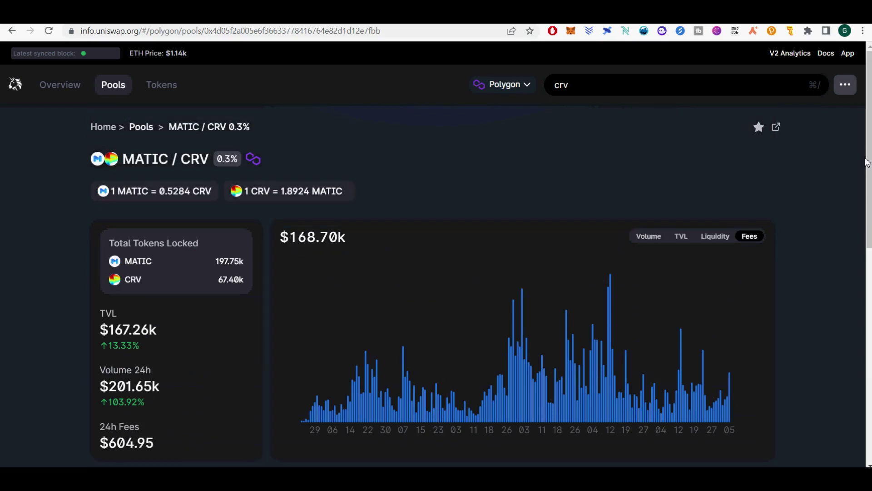
Review the recent transactions and highlight the $604.95 24h fees figure
scroll(820, 259, down, 2)
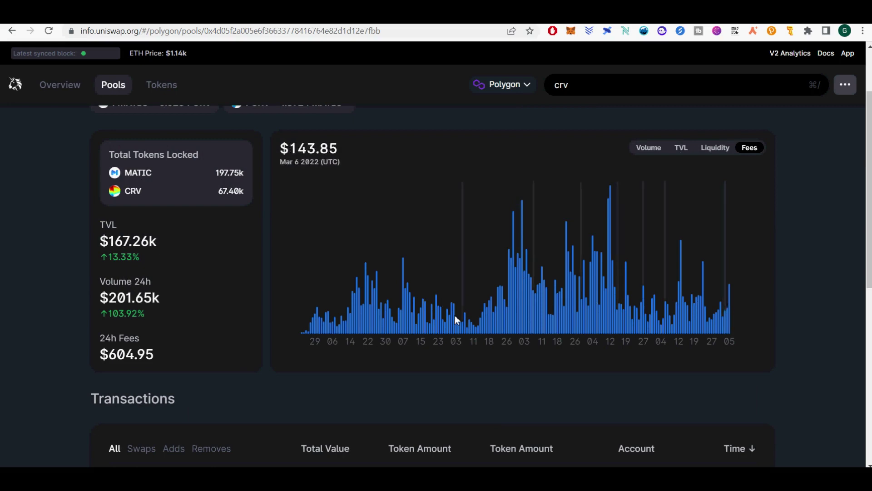
scroll(460, 317, down, 5)
scroll(460, 322, up, 5)
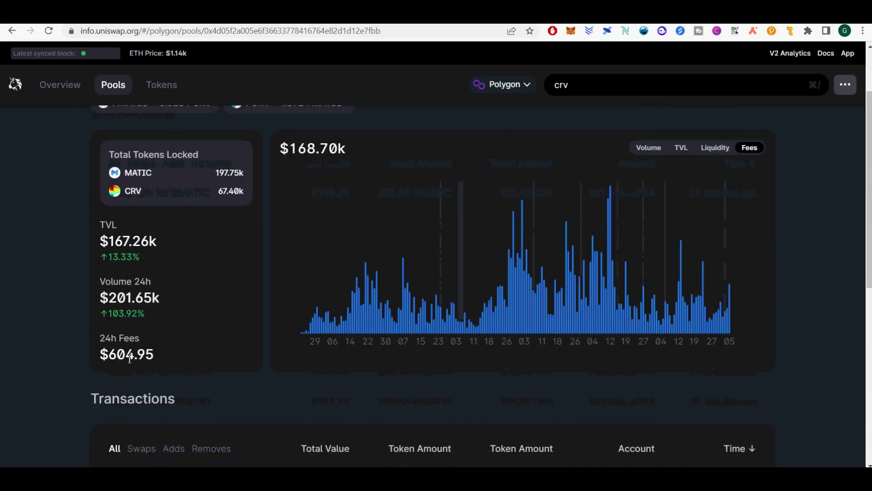
drag(109, 354, 150, 355)
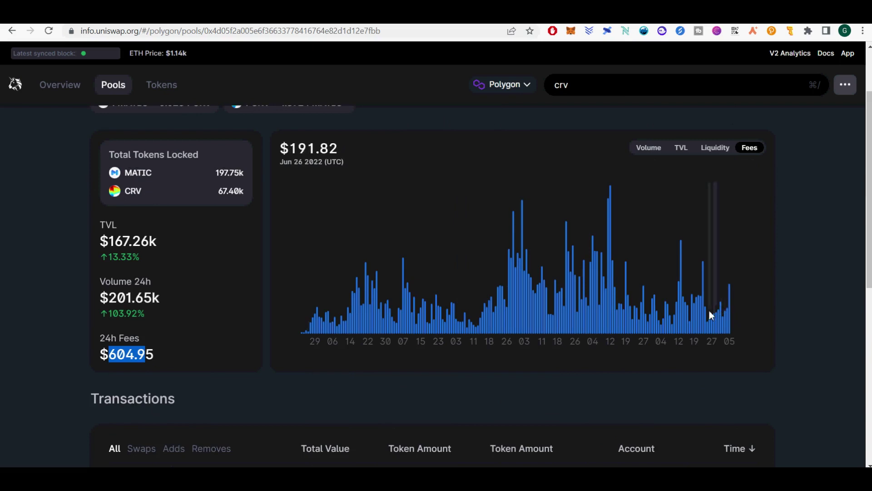
scroll(868, 170, up, 2)
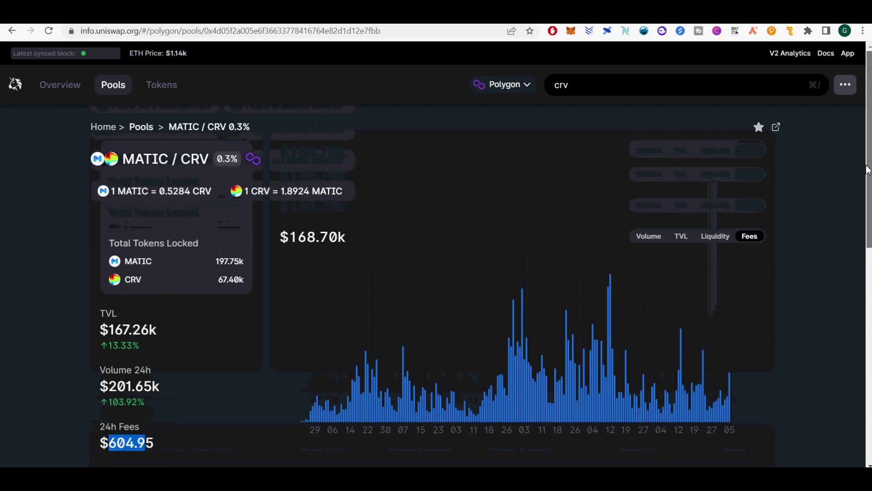
scroll(867, 193, down, 3)
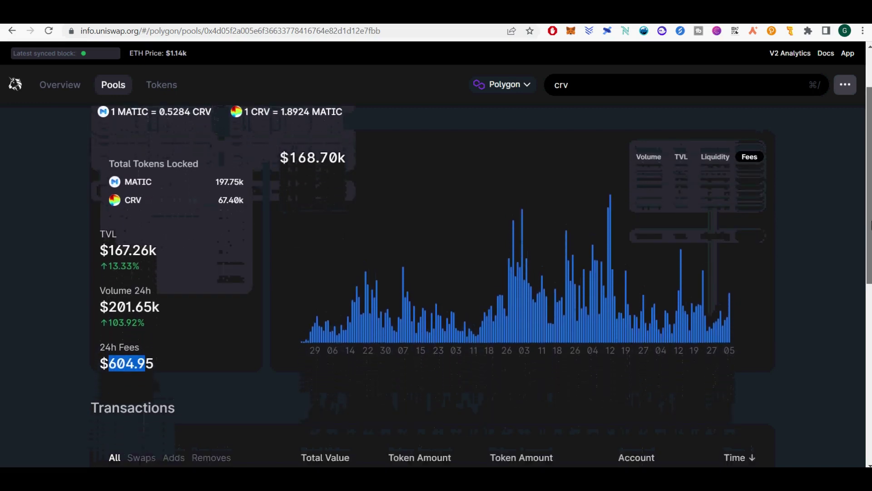
scroll(868, 227, down, 5)
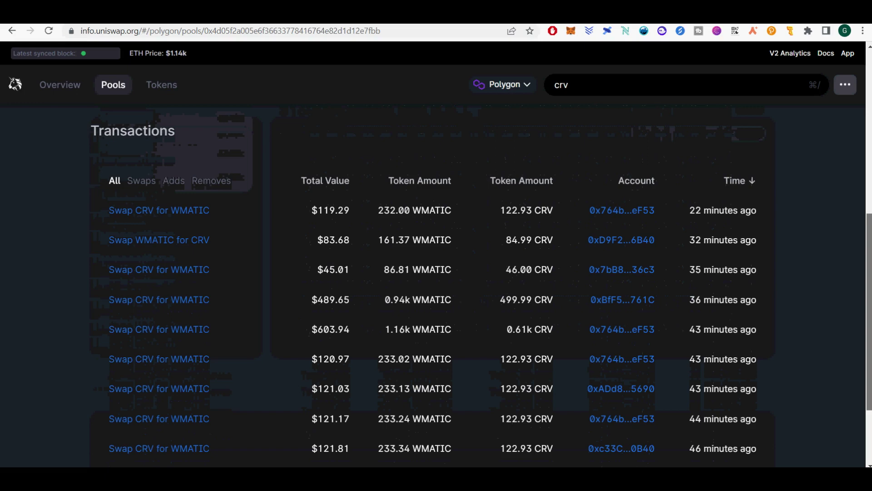
scroll(868, 227, up, 8)
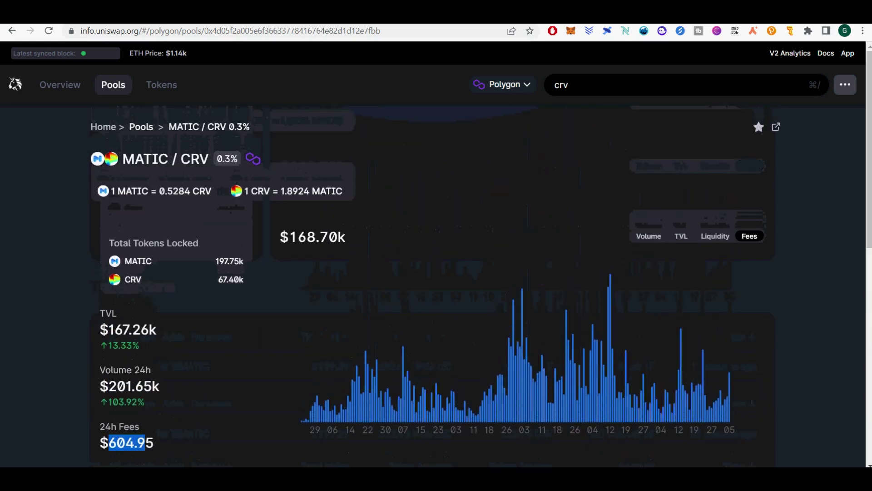
Cycle the pool chart through Volume, TVL, Liquidity and Fees, leaving it on TVL
click(652, 236)
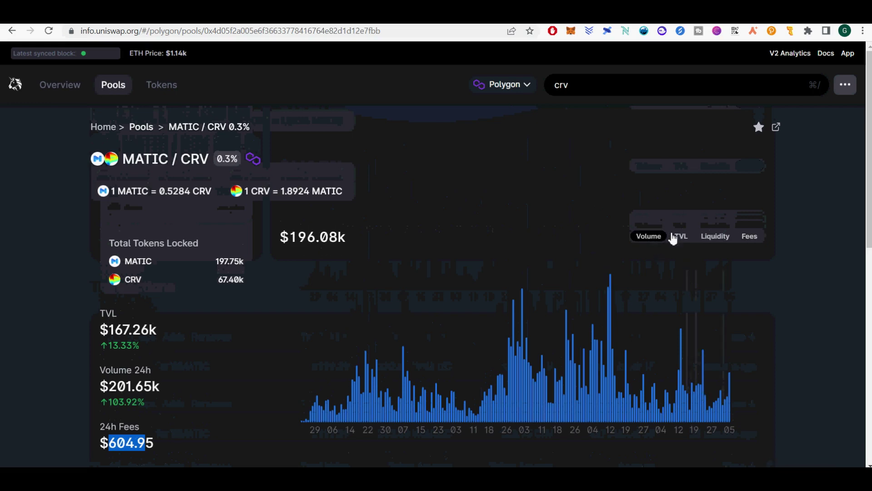
click(692, 237)
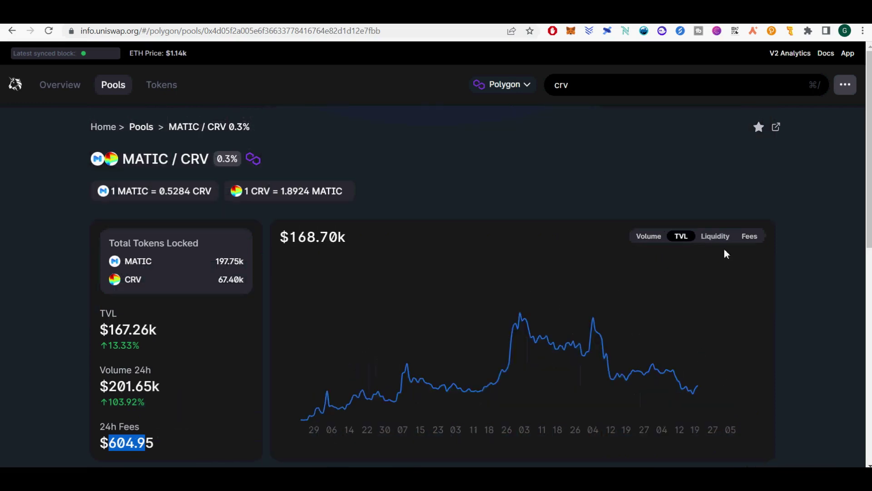
click(721, 241)
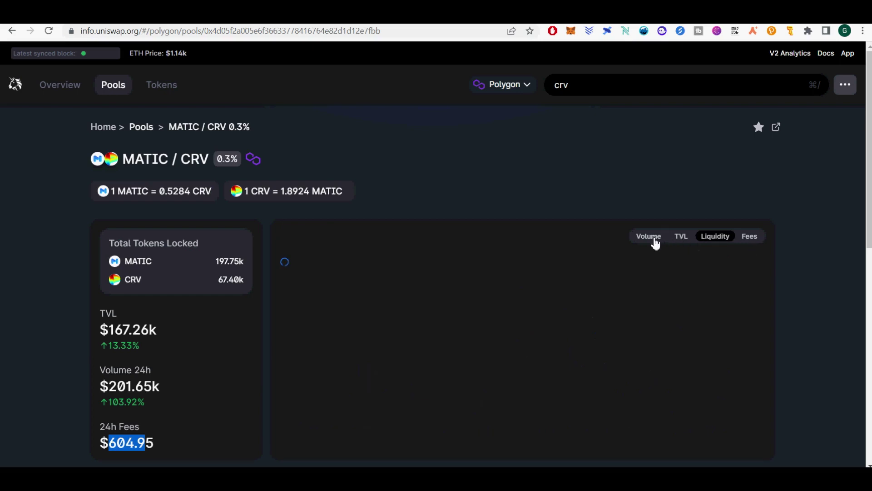
click(745, 237)
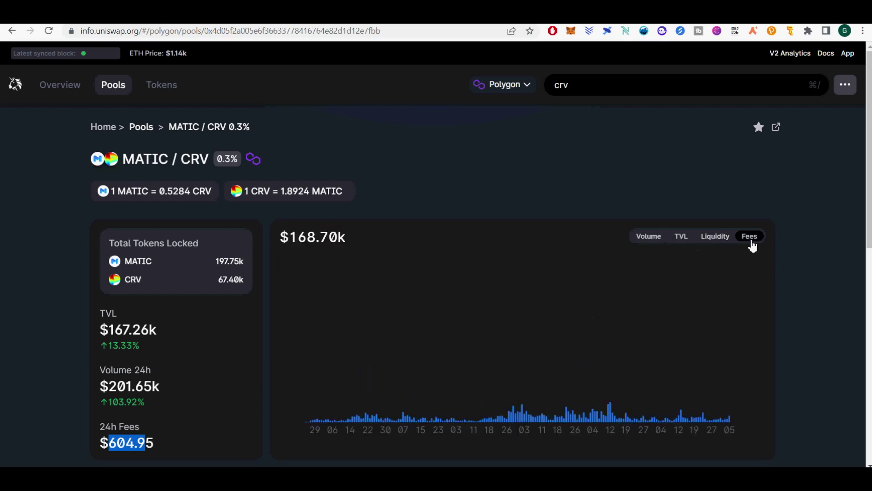
click(681, 236)
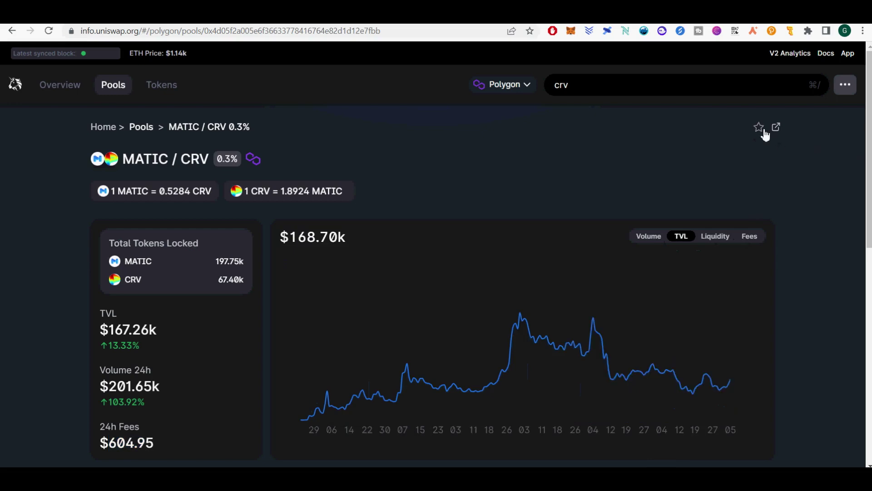
scroll(854, 117, down, 3)
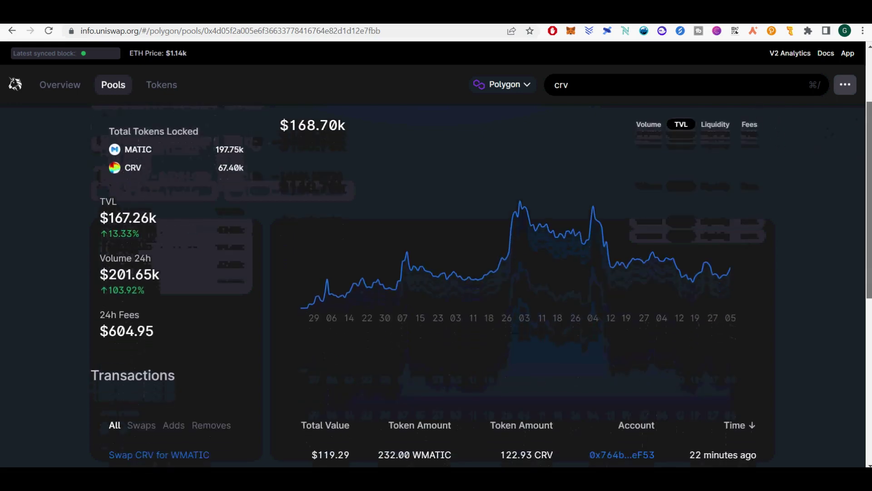
scroll(481, 282, down, 4)
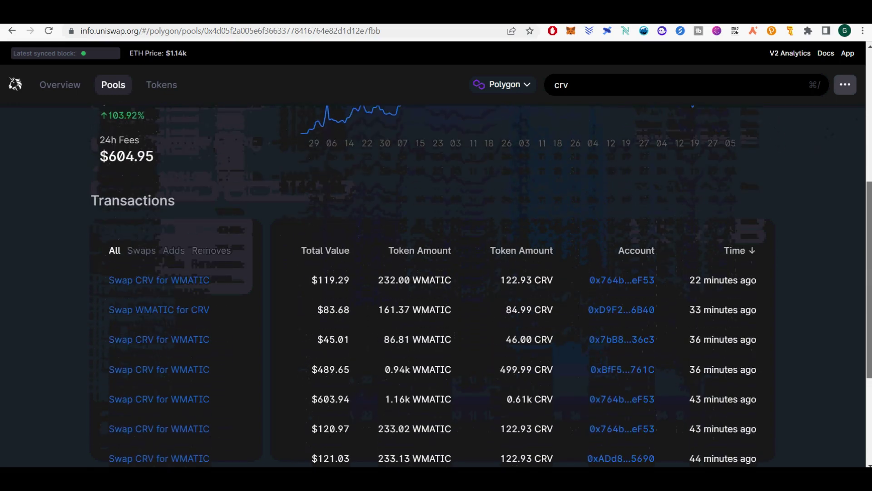
scroll(856, 314, up, 6)
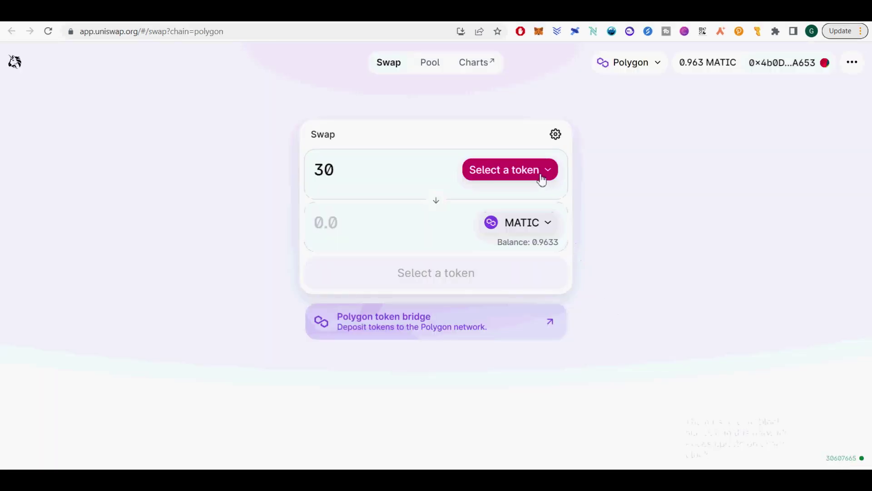
Set up a swap paying USDC to receive 30 MATIC
click(364, 225)
text(30)
click(527, 175)
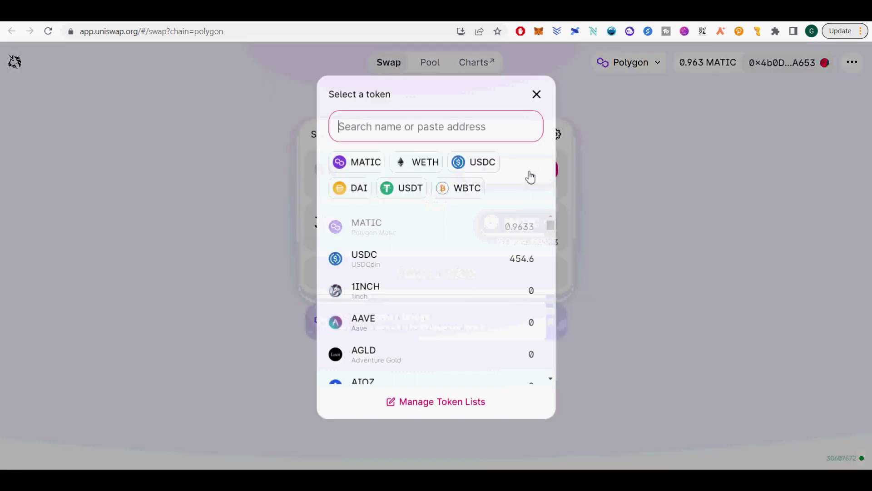
click(369, 261)
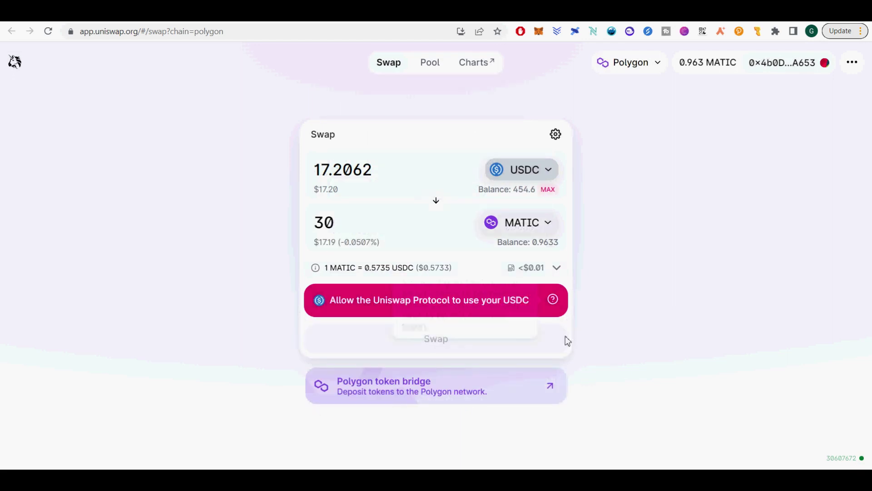
Approve Uniswap to spend USDC, using the Market gas fee in MetaMask
click(362, 309)
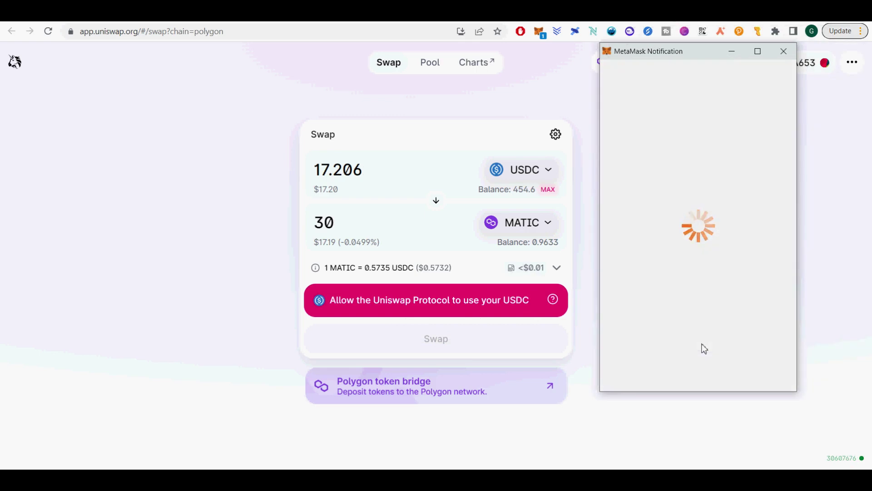
click(741, 295)
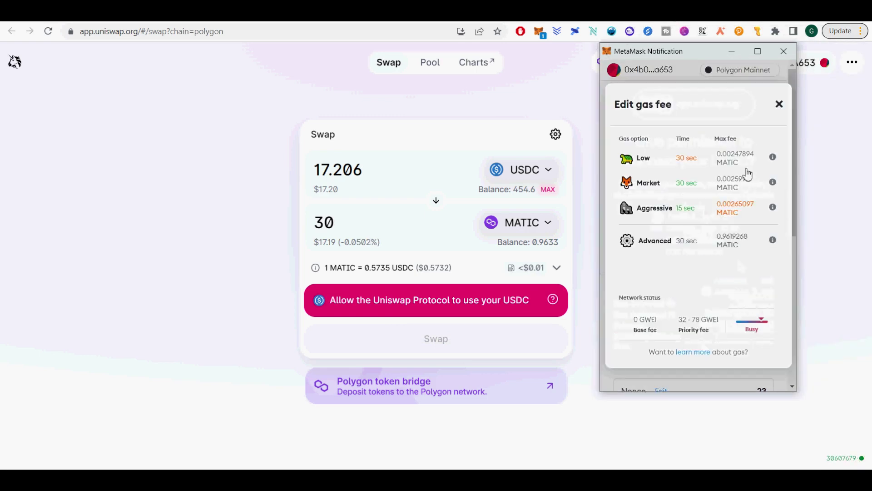
click(746, 173)
scroll(765, 253, down, 10)
click(736, 377)
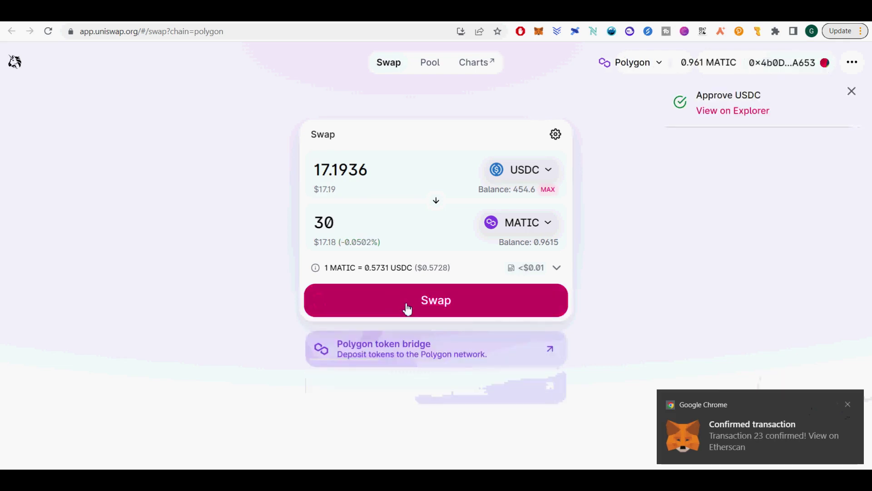
Confirm the 17.1936 USDC-for-30 MATIC swap with a Low gas fee
click(408, 309)
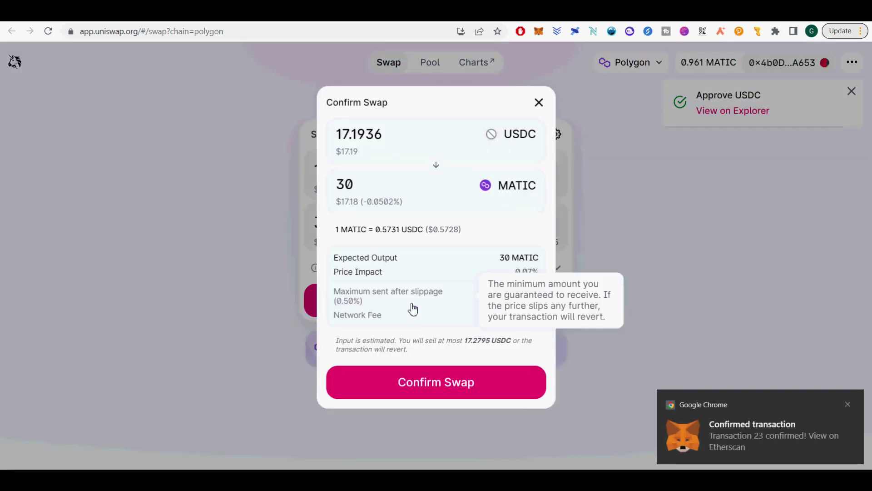
click(493, 394)
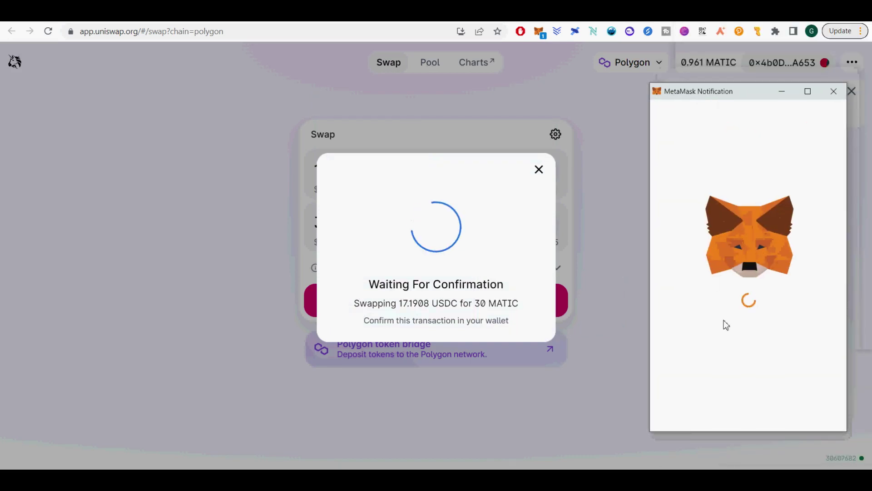
click(777, 359)
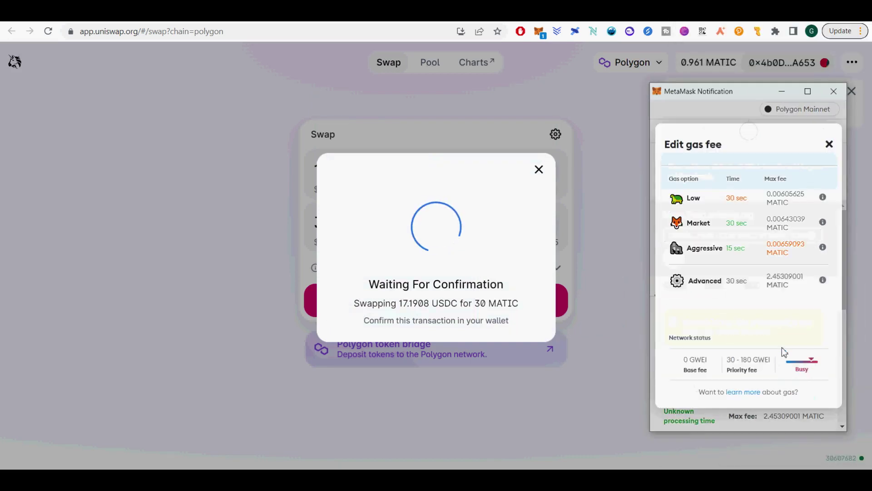
click(694, 199)
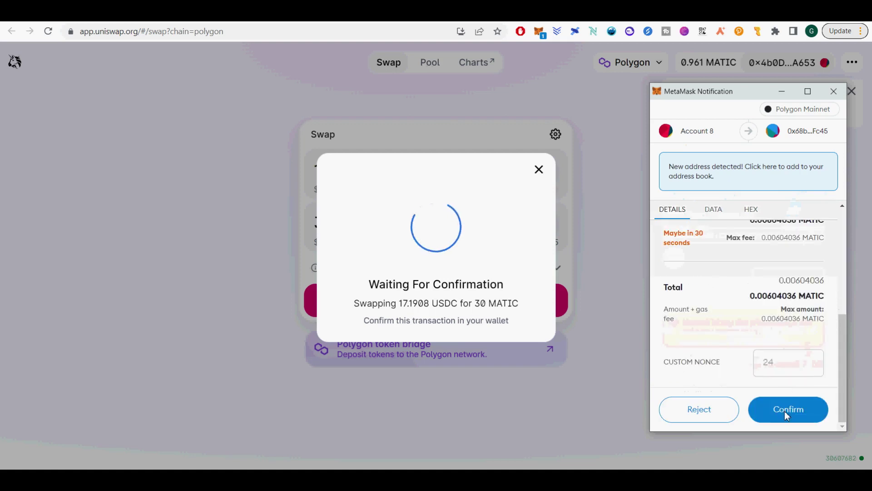
click(784, 411)
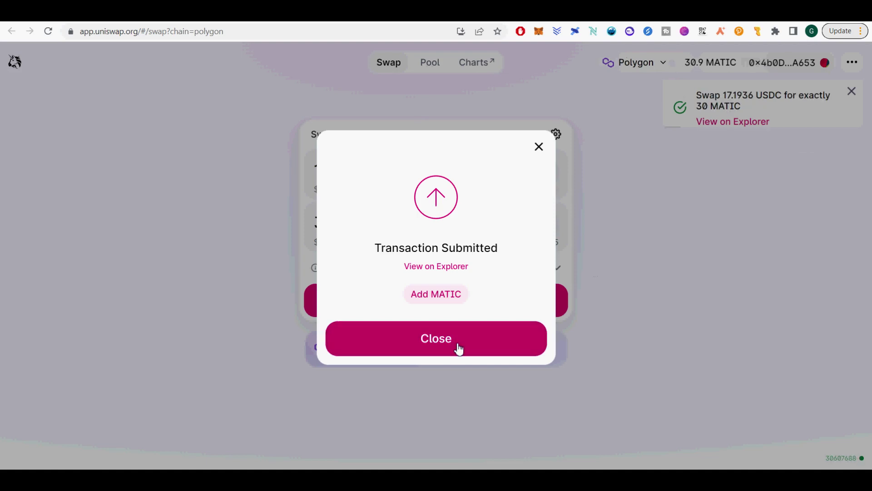
Add MATIC to the wallet's token list and close the Transaction Submitted dialog
click(452, 299)
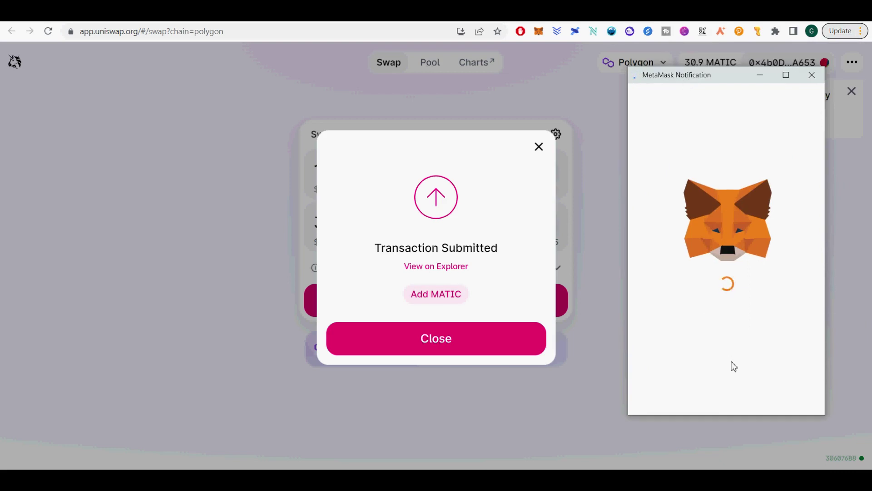
click(772, 392)
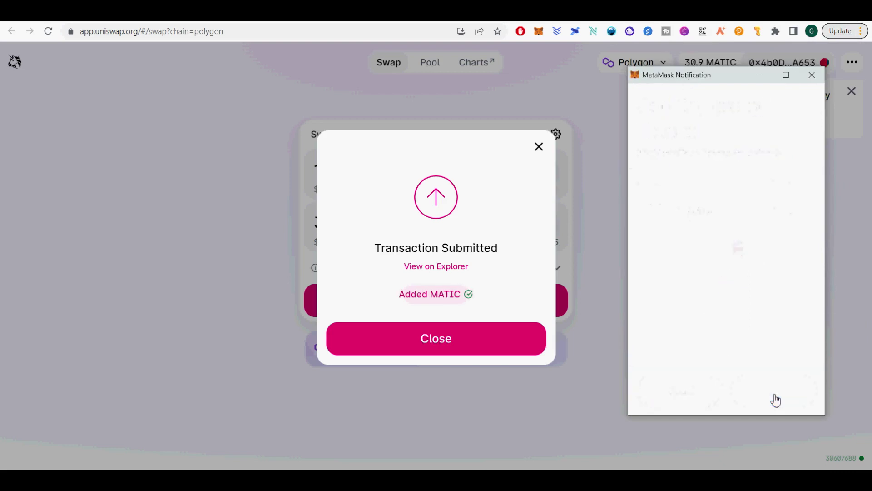
click(502, 337)
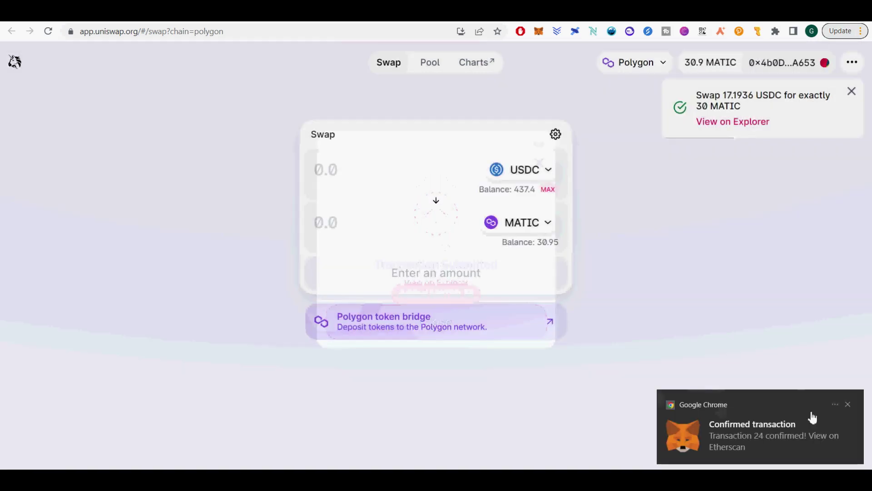
Set up a swap of the full 437.406 USDC balance for CRV
click(849, 405)
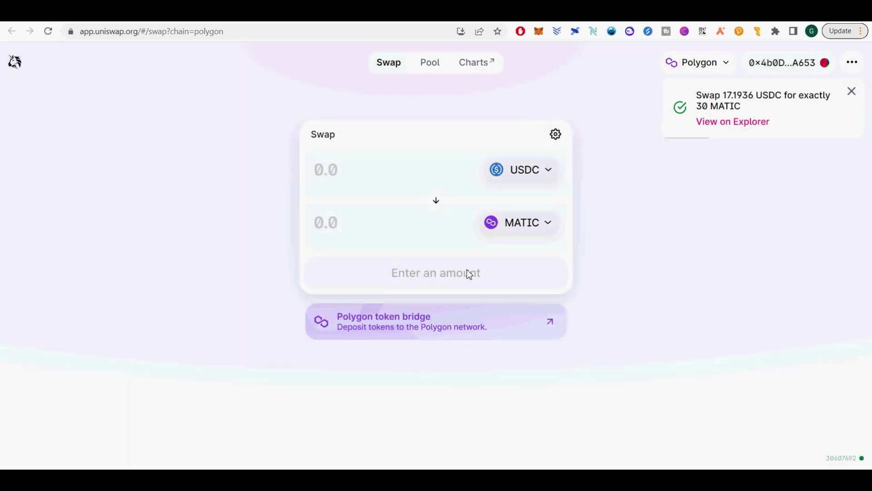
click(545, 223)
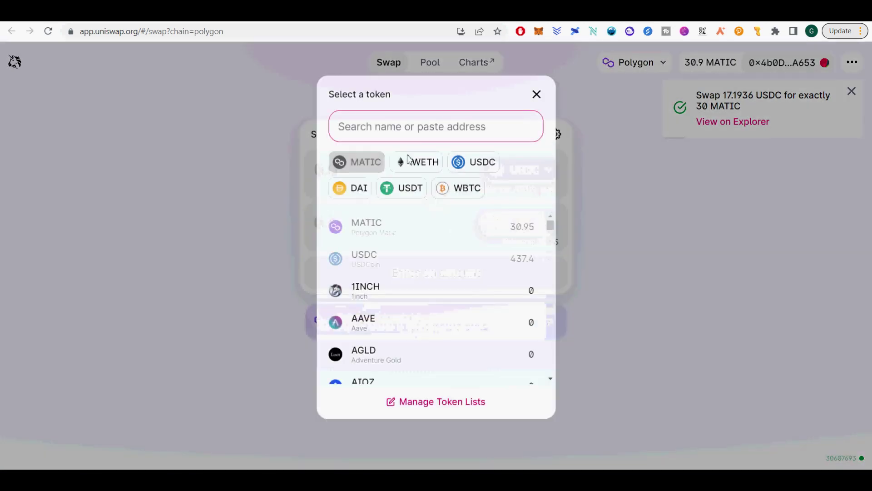
text(crv)
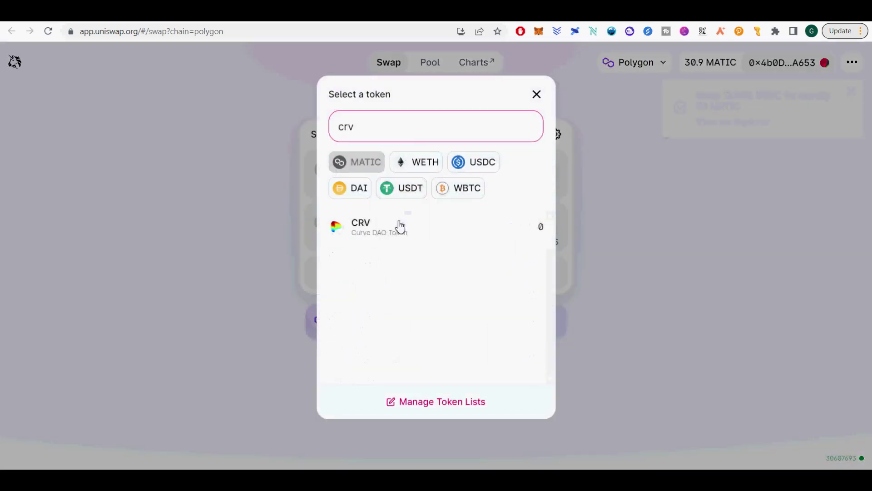
click(399, 226)
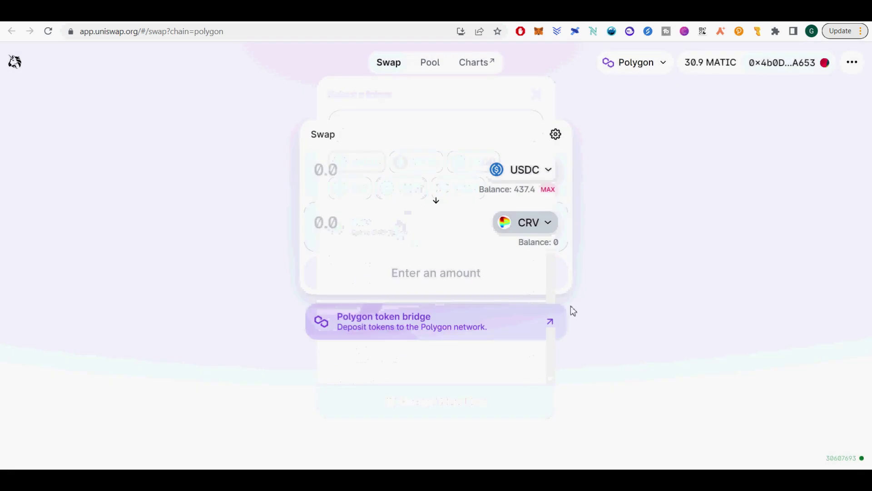
click(548, 189)
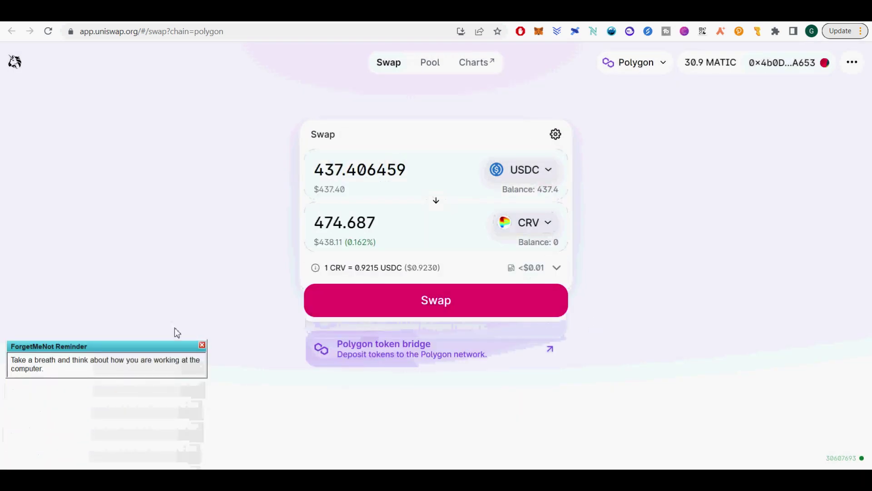
click(202, 347)
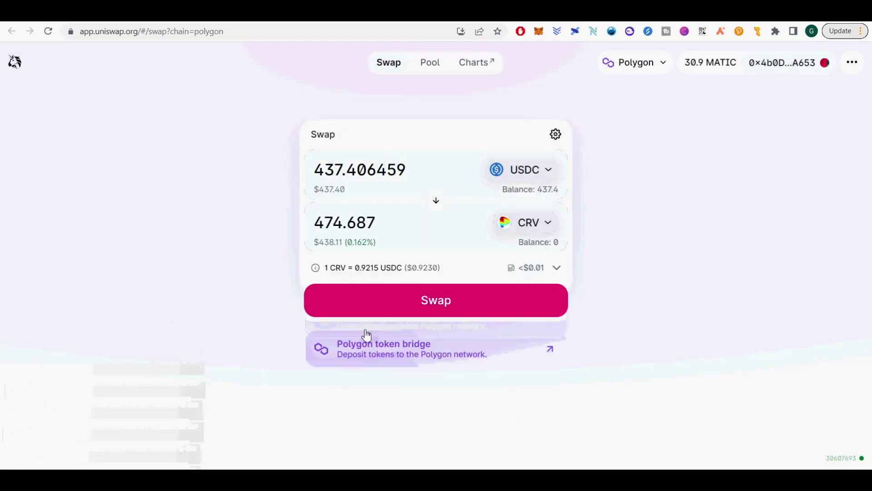
Accept the updated price and confirm the USDC-to-CRV swap at a Low gas fee
click(441, 307)
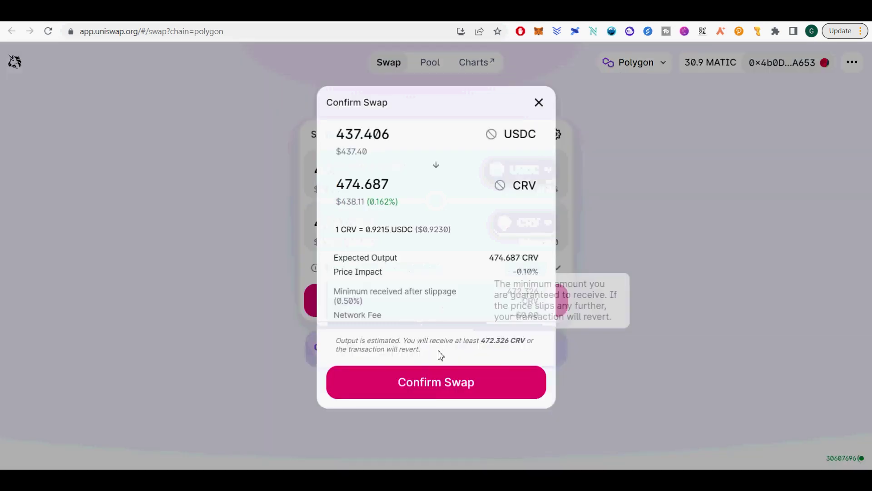
click(525, 331)
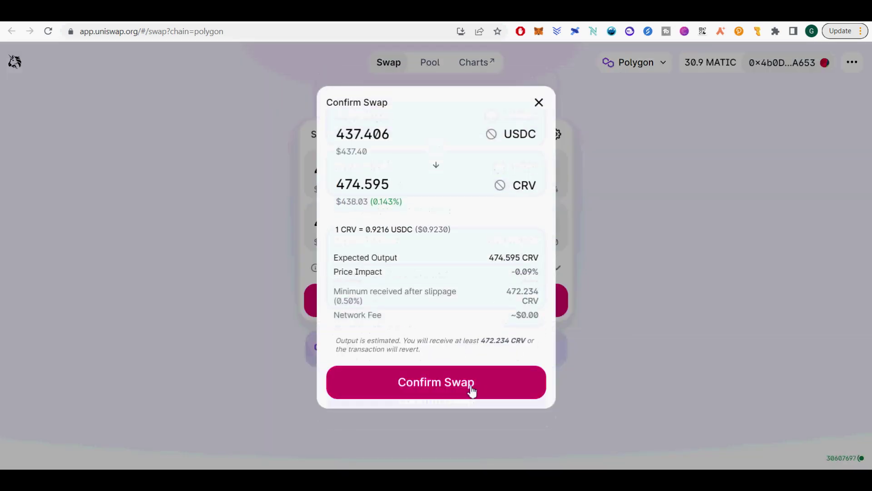
click(471, 388)
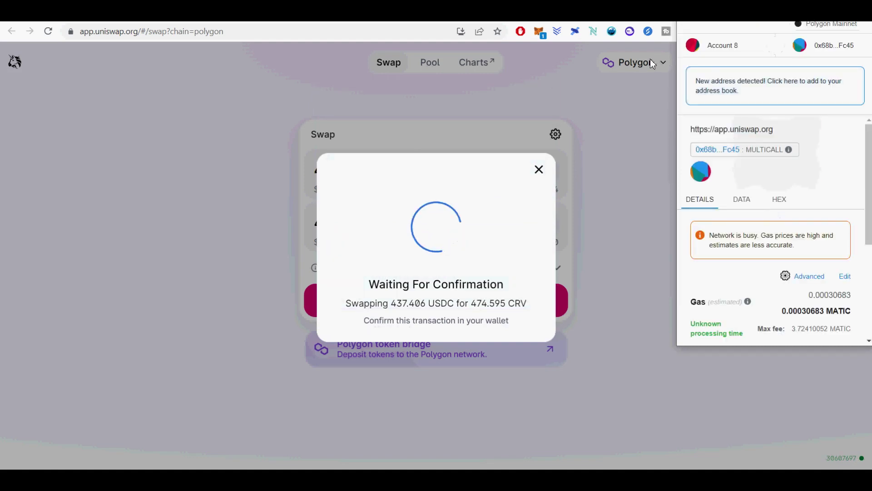
click(813, 280)
click(822, 119)
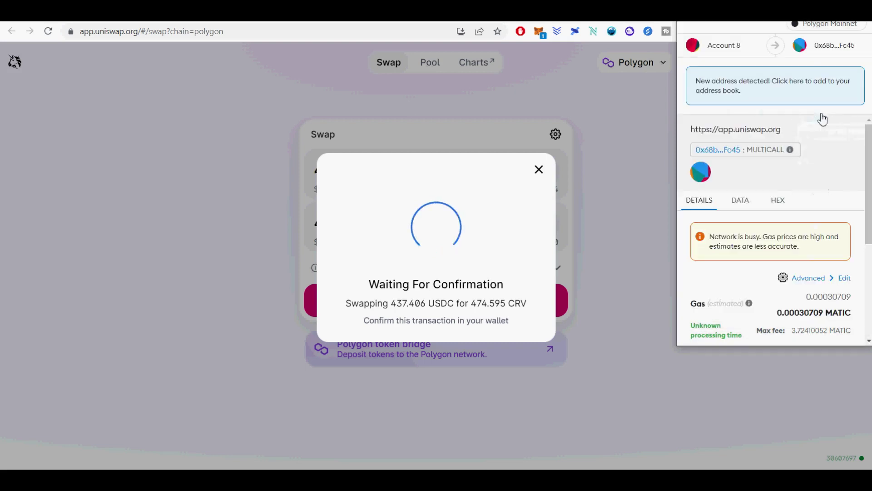
scroll(812, 282, down, 5)
click(820, 333)
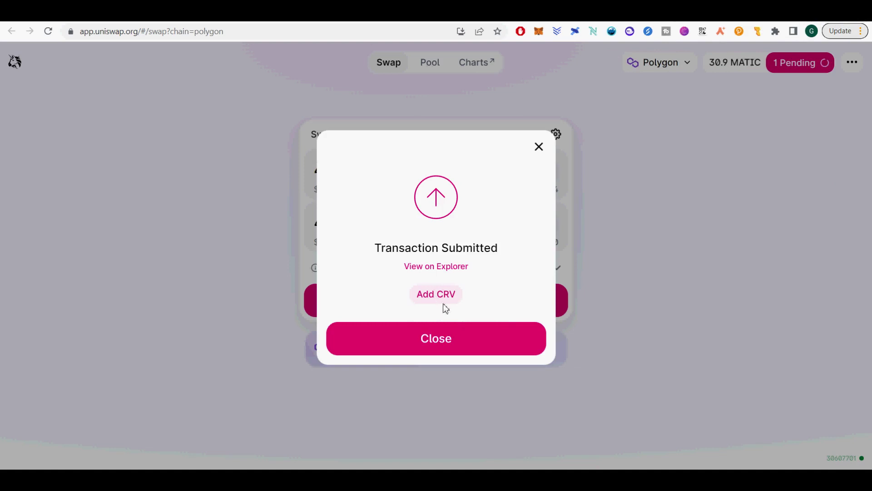
Add CRV to the wallet's token list and dismiss the transaction notifications
click(435, 296)
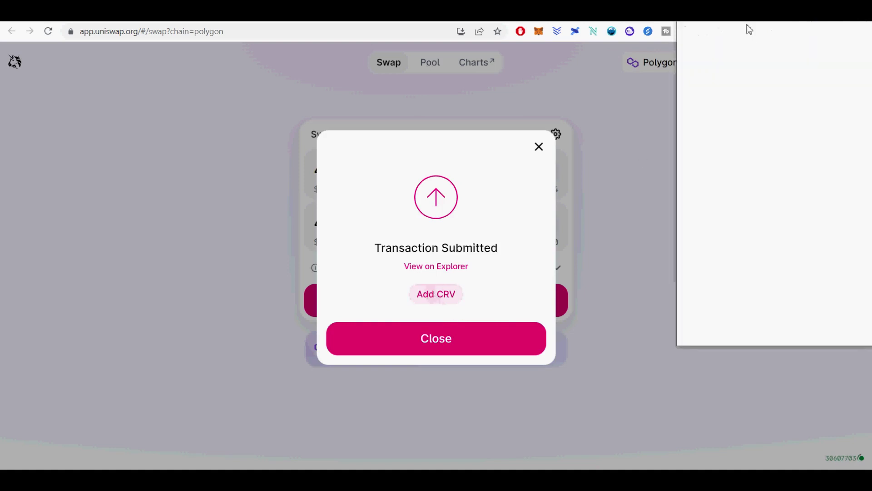
drag(763, 18, 709, 62)
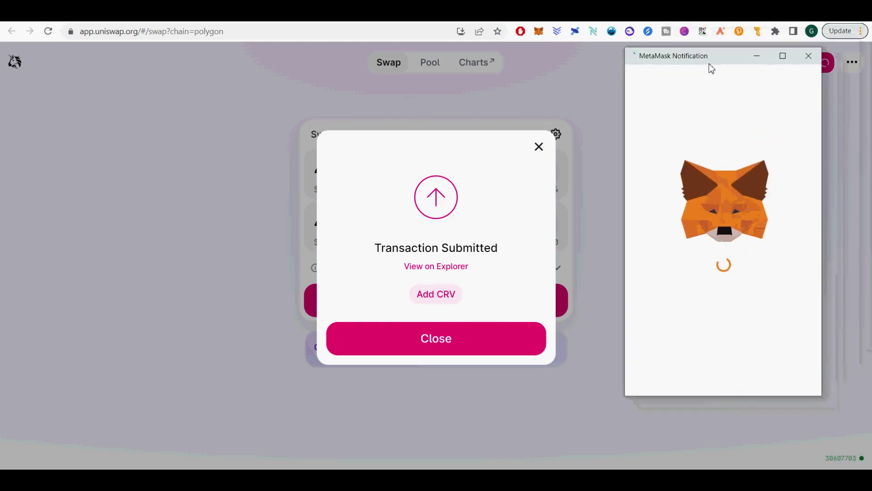
click(773, 374)
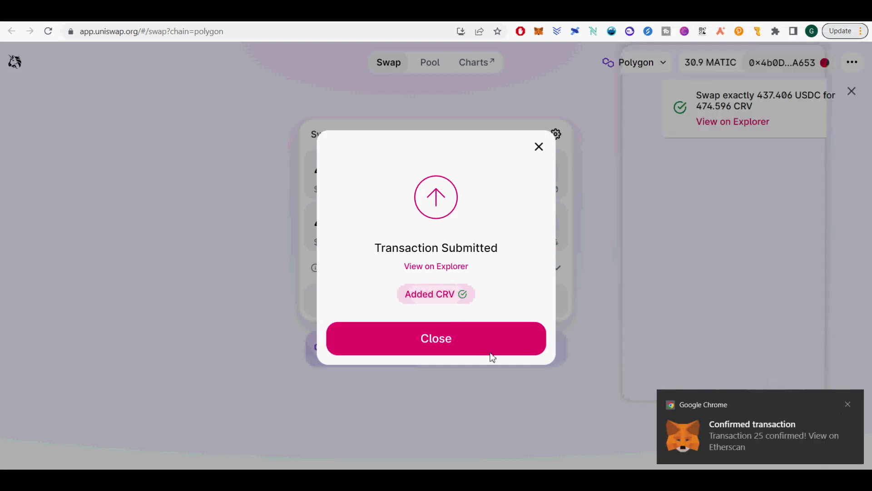
click(848, 406)
click(511, 346)
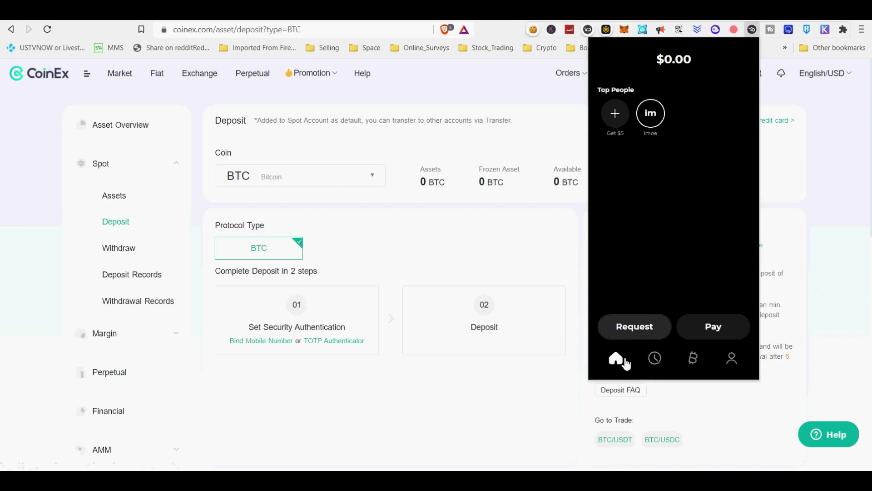
Check the details of today's $1,000.00 Bitcoin purchase in the activity list
click(655, 359)
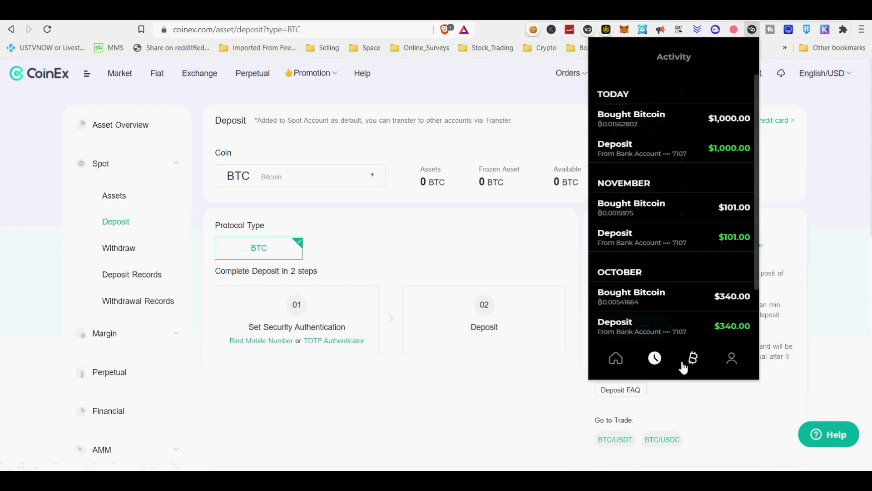
click(651, 131)
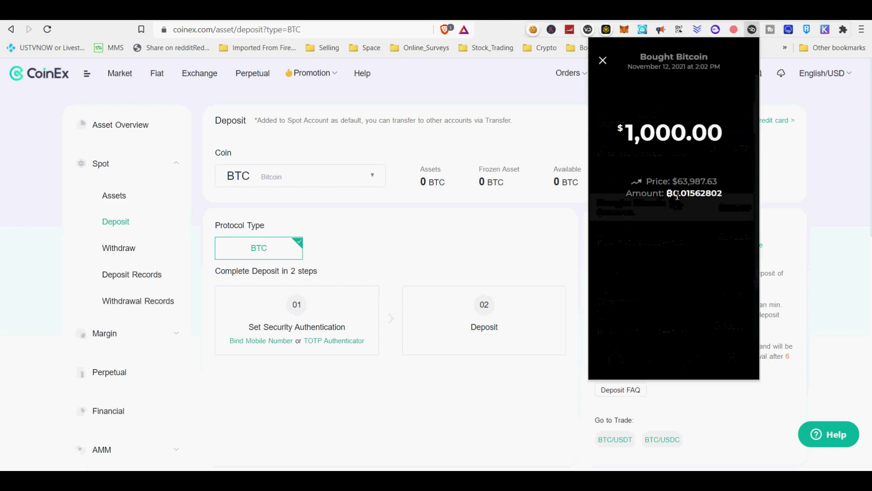
drag(677, 195, 713, 194)
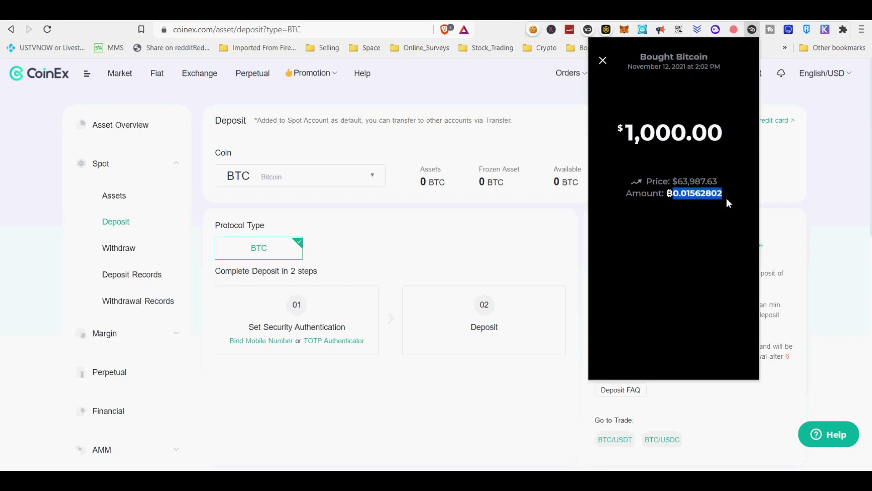
click(602, 62)
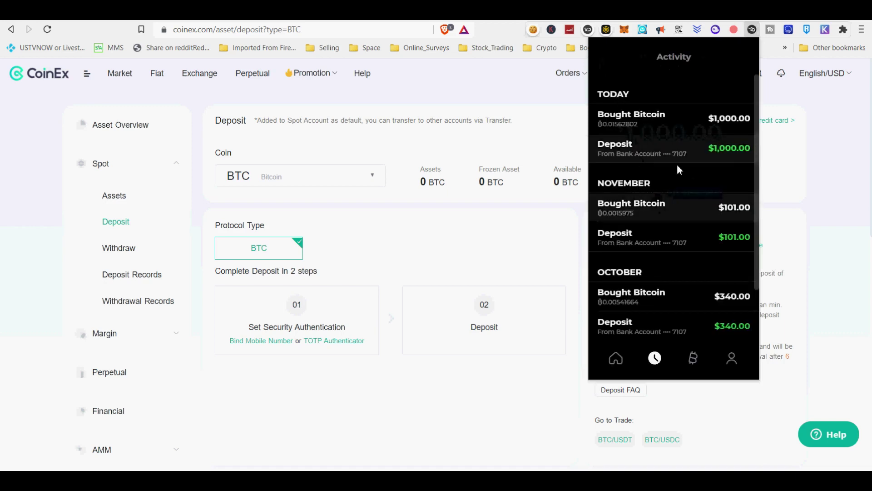
View today's 0.01562802 BTC withdrawal details, then close the activity list
click(691, 362)
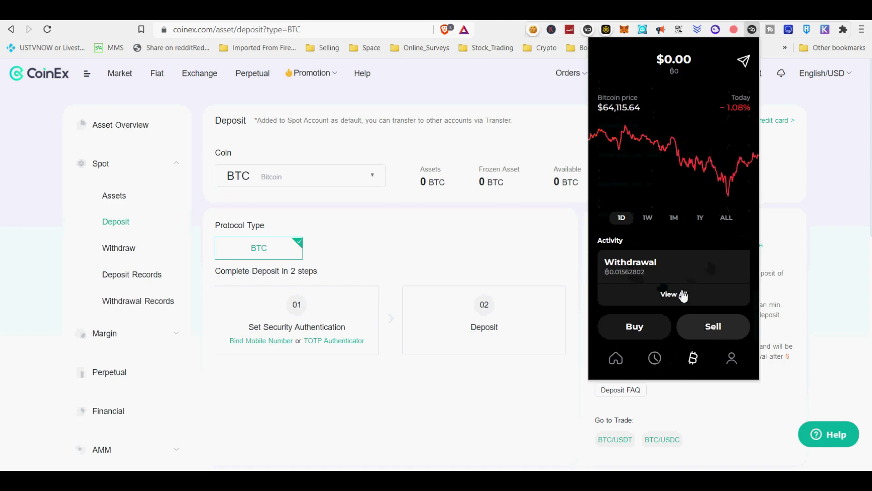
click(683, 295)
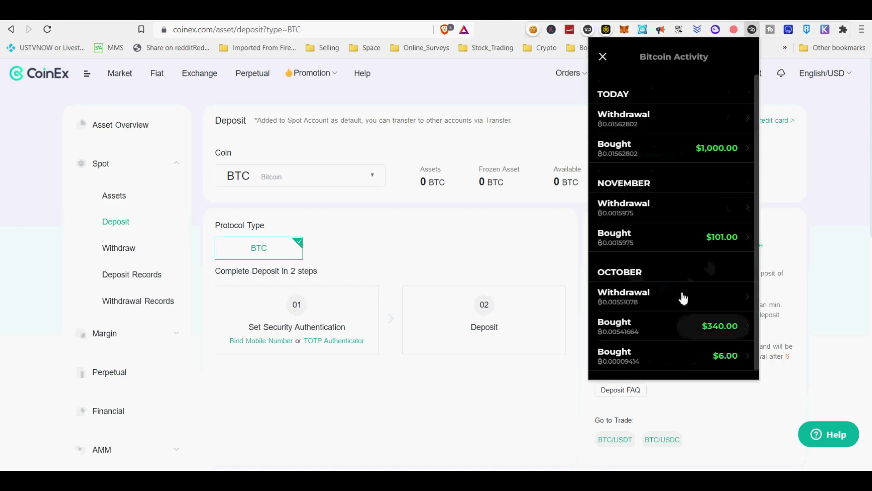
click(622, 125)
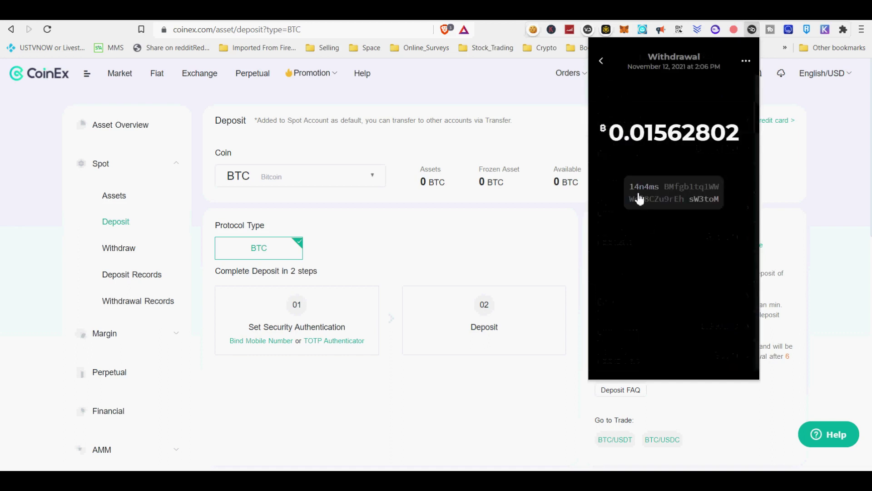
click(602, 62)
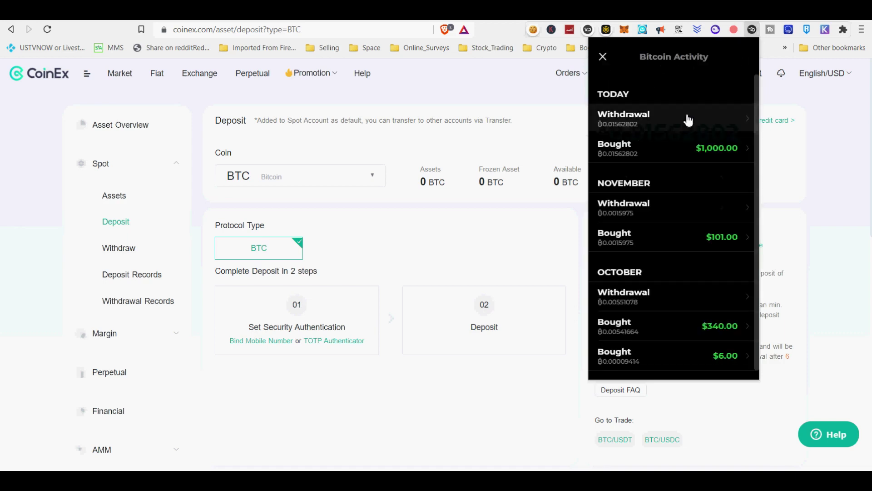
click(606, 58)
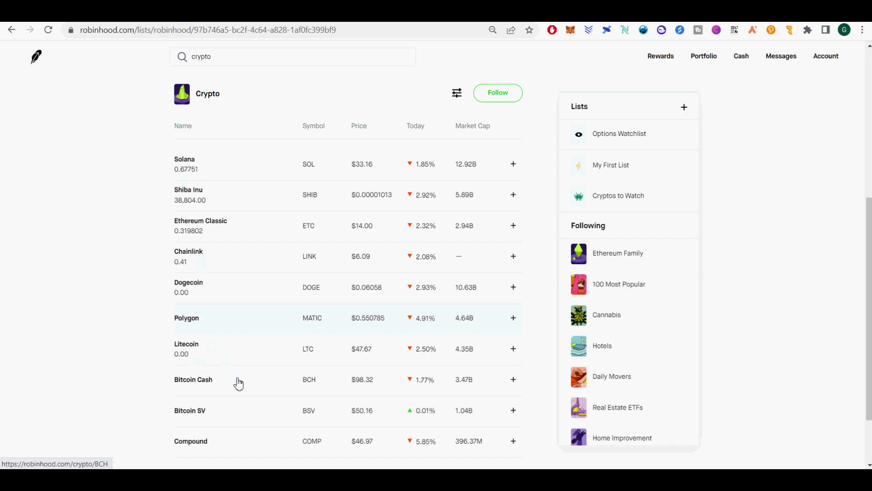
scroll(239, 384, down, 2)
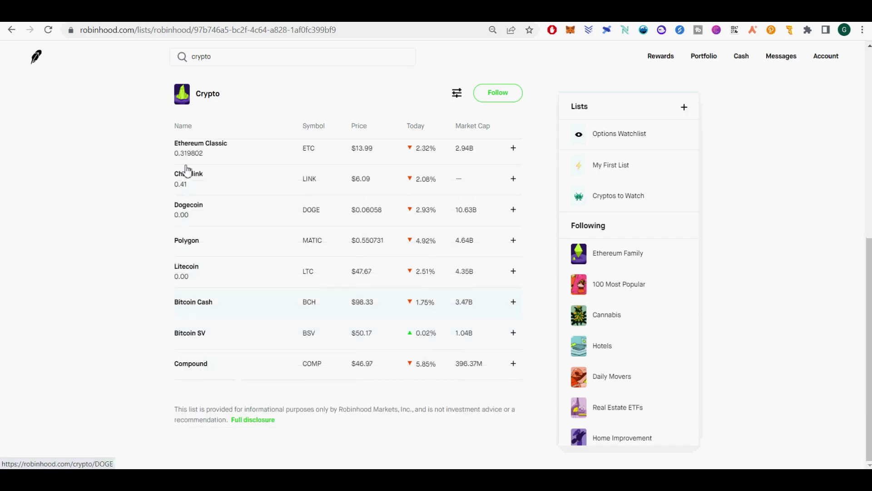
scroll(209, 215, up, 7)
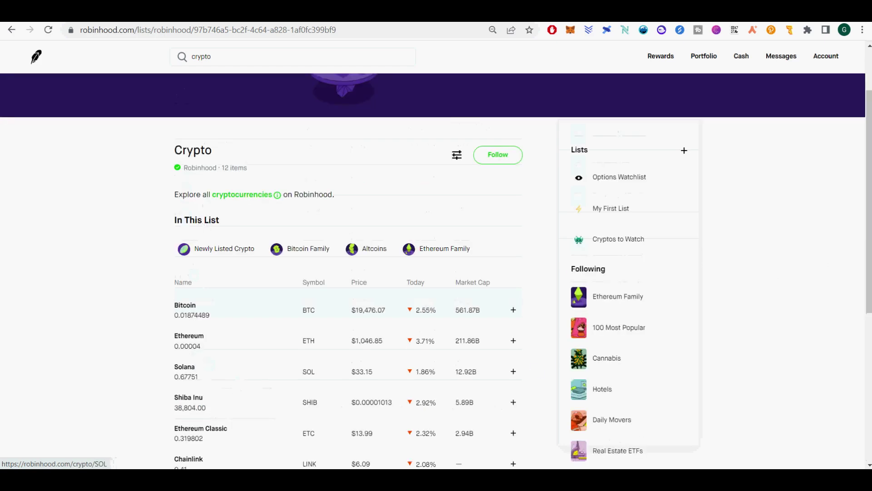
scroll(865, 286, down, 2)
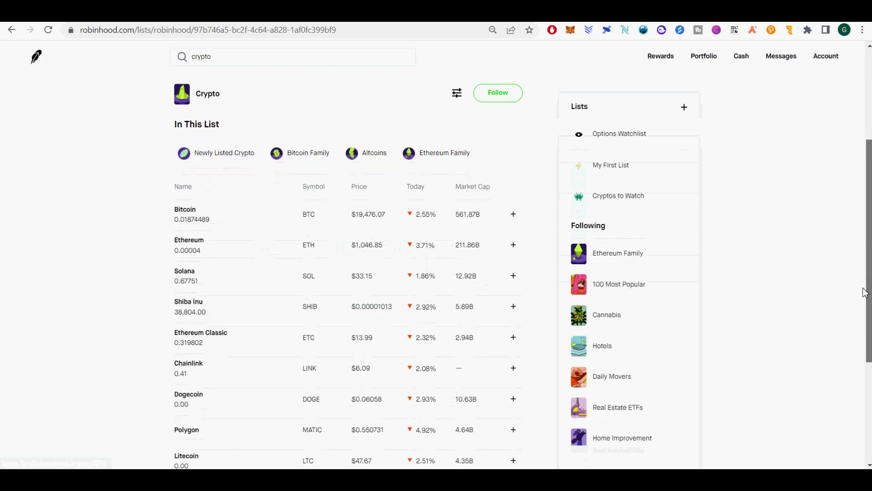
scroll(864, 292, down, 2)
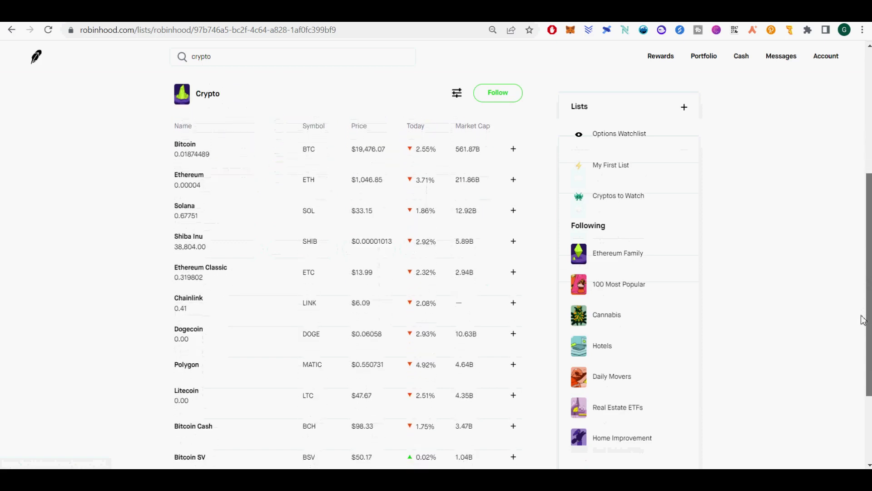
scroll(863, 320, down, 2)
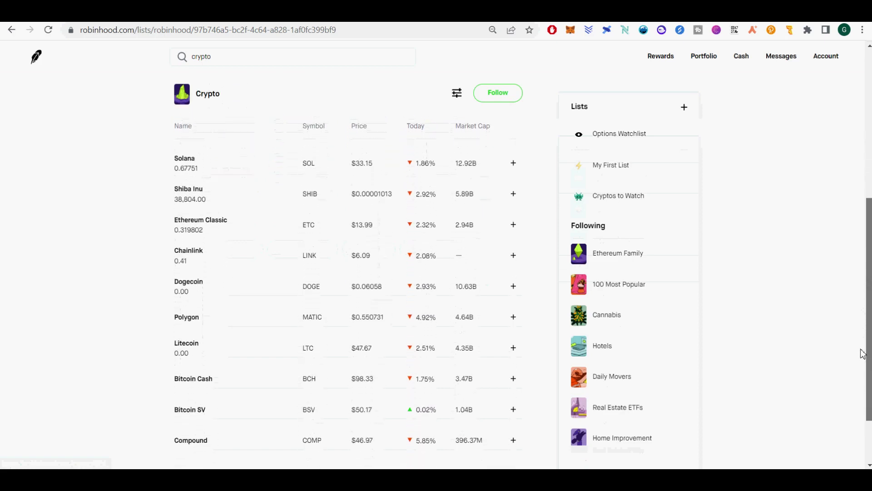
scroll(863, 353, down, 2)
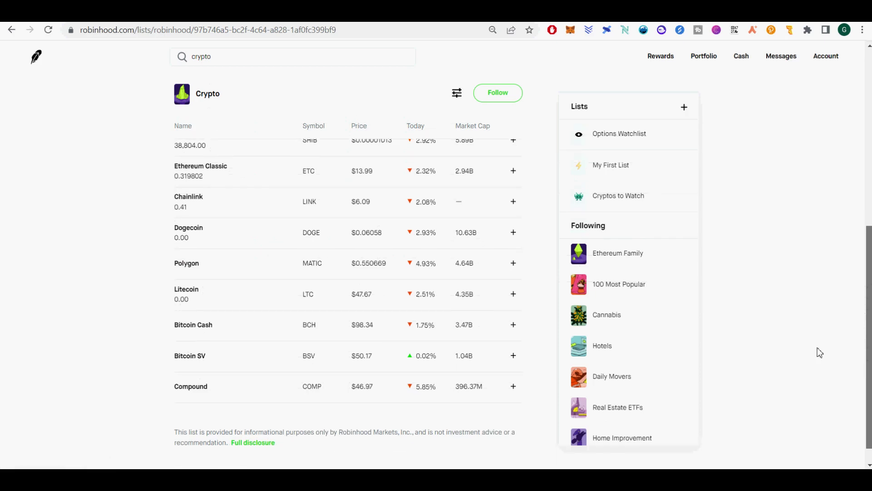
click(186, 263)
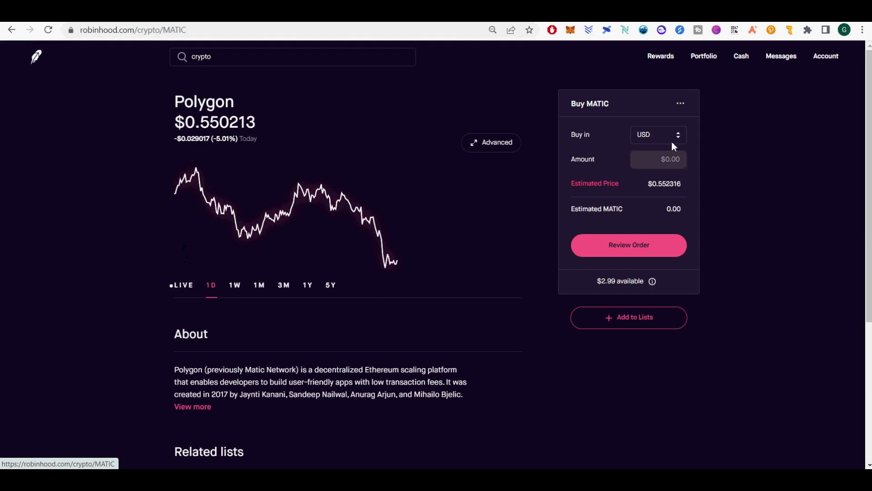
Enter $1.50 as the Polygon (MATIC) buy amount and open the order review
click(655, 158)
text(1)
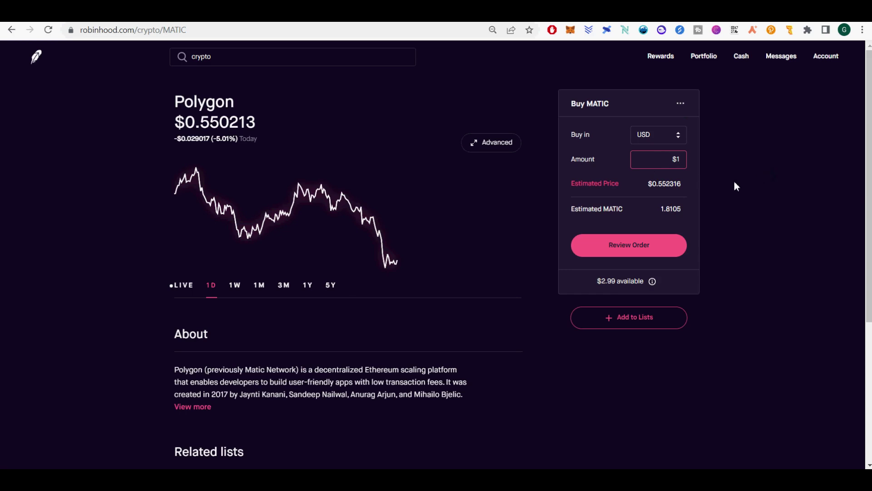
text(00)
key(BackSpace)
key(BackSpace)
text(.5)
click(644, 255)
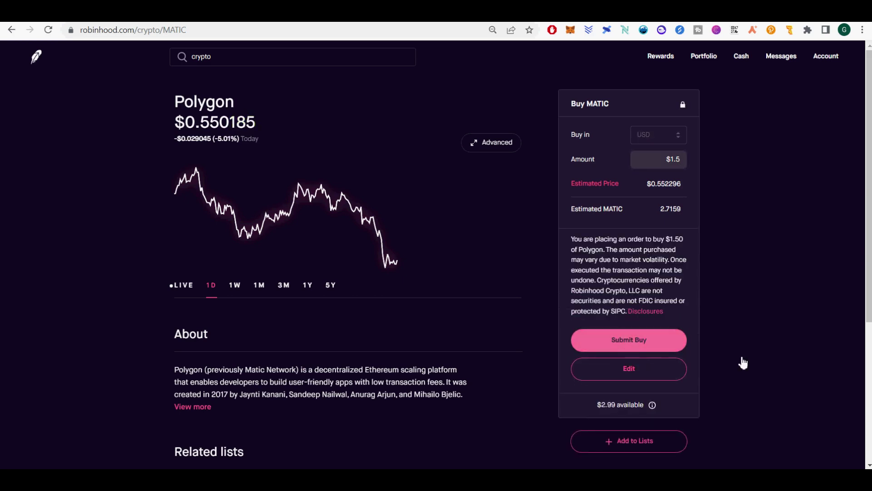
scroll(758, 364, down, 5)
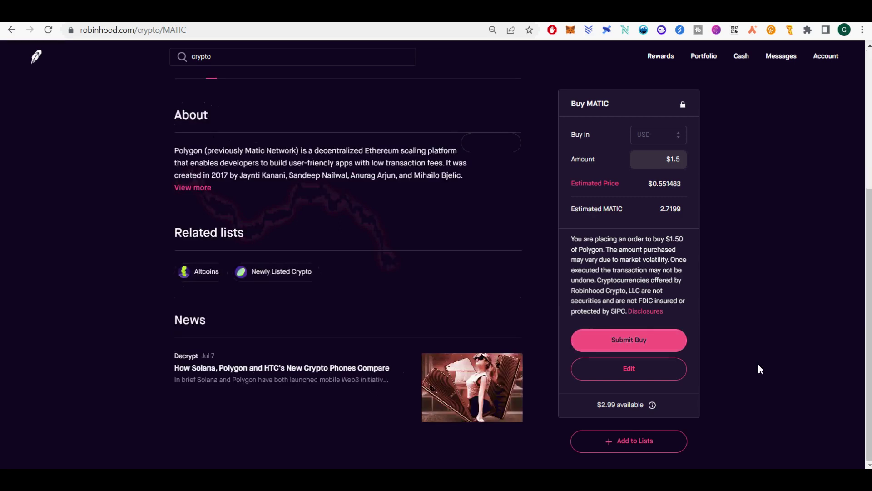
scroll(759, 364, up, 5)
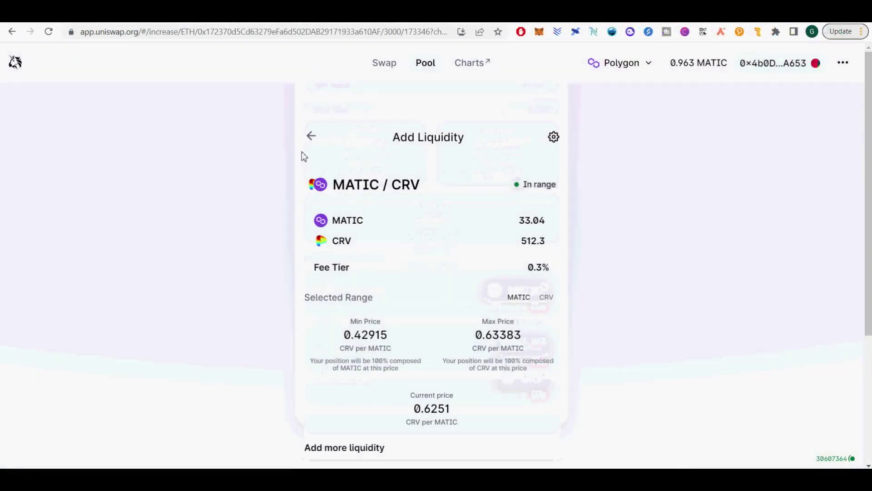
Increase liquidity on the MATIC/CRV position with 33.5 MATIC, auto-paired with 519.448 CRV
click(311, 137)
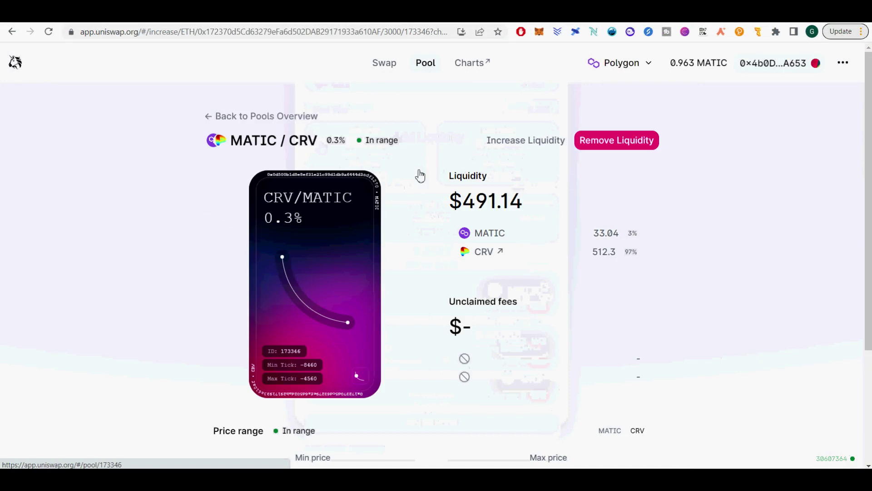
click(535, 144)
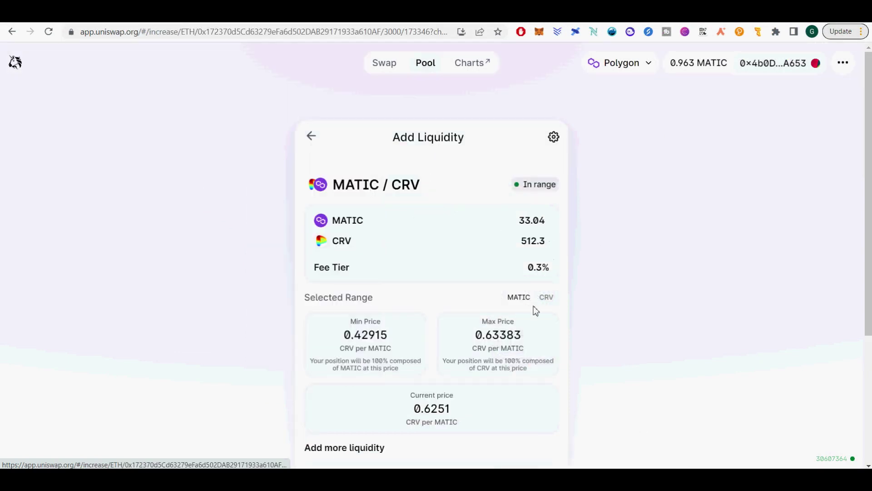
scroll(402, 324, down, 5)
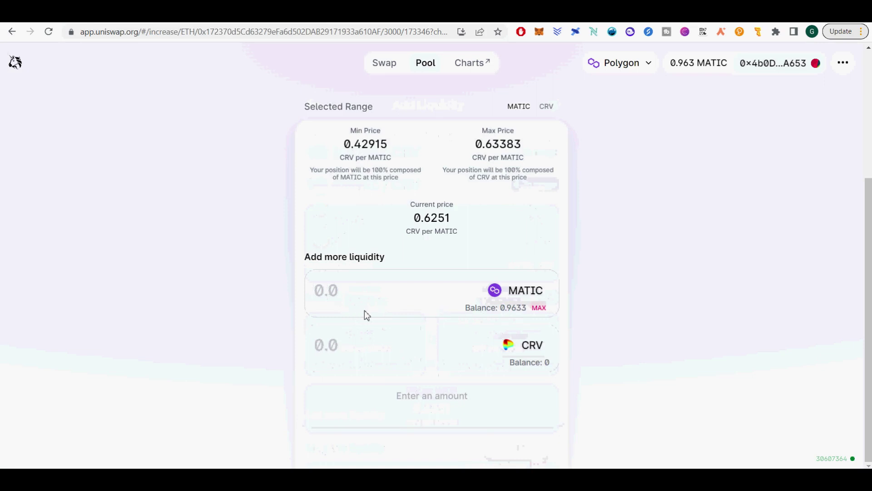
text(33)
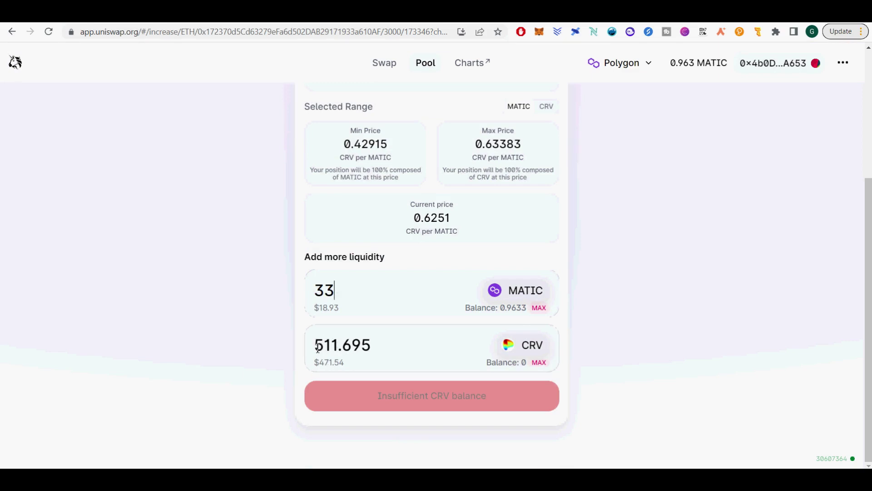
drag(317, 348, 385, 351)
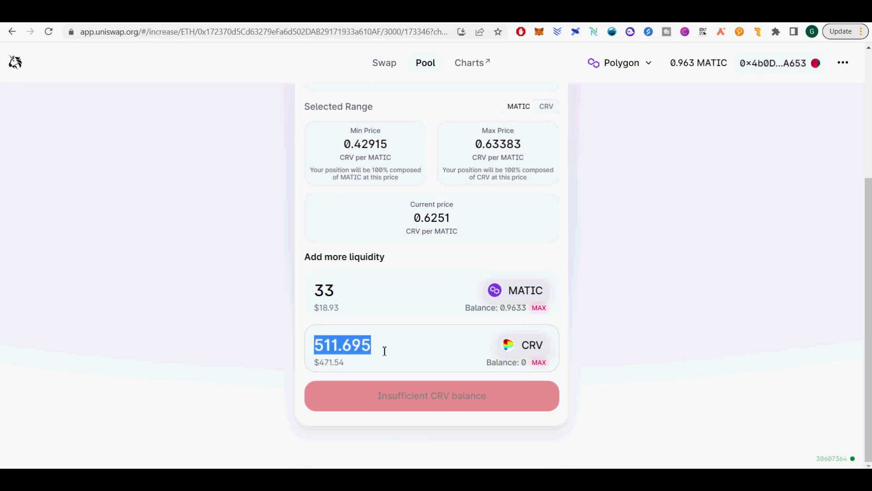
drag(336, 291, 330, 291)
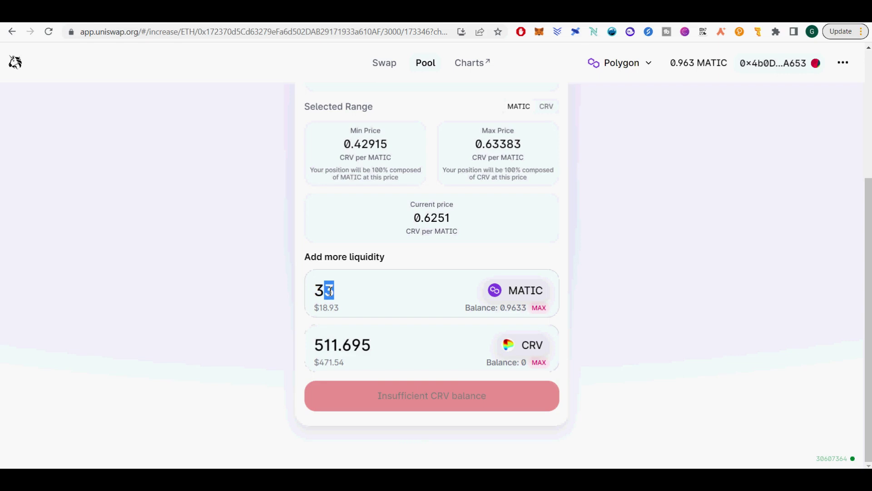
text(4)
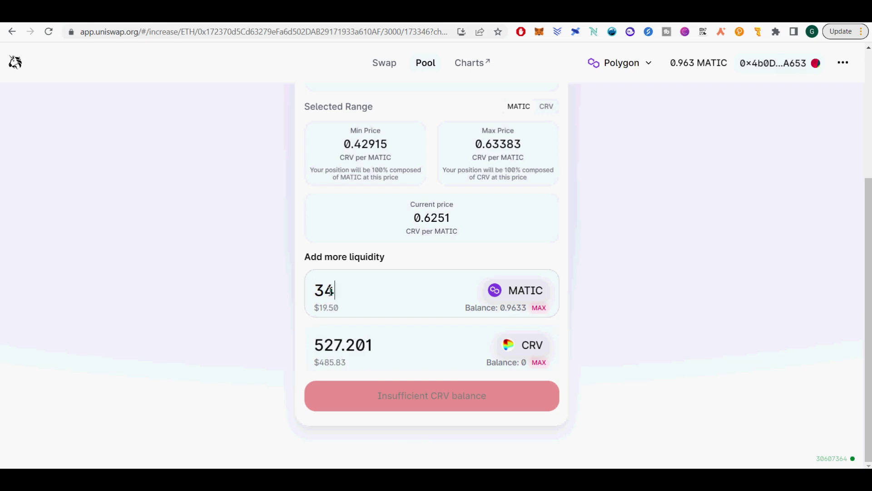
key(BackSpace)
text(3)
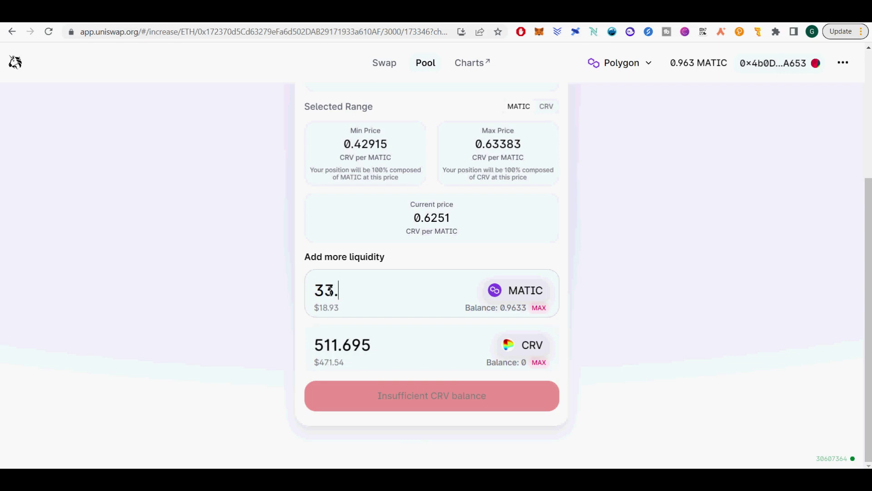
text(.5)
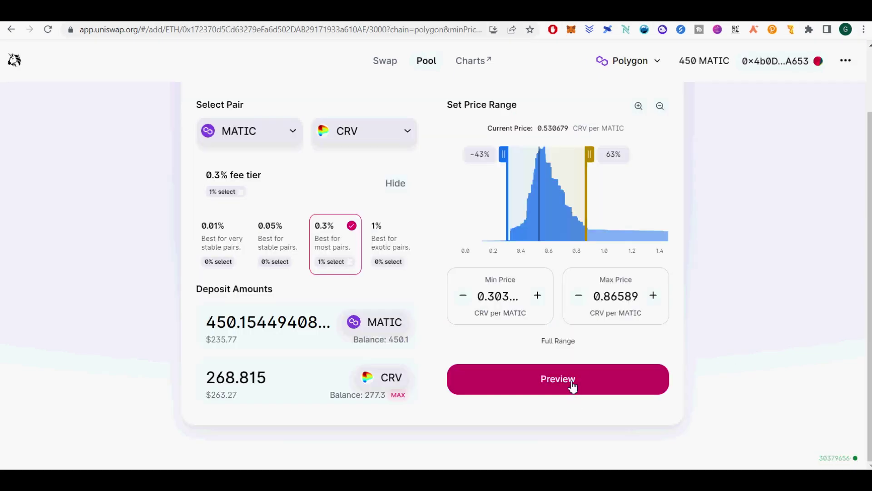
Attempt the liquidity deposit, then reject the wallet request lacking MATIC for gas
click(572, 386)
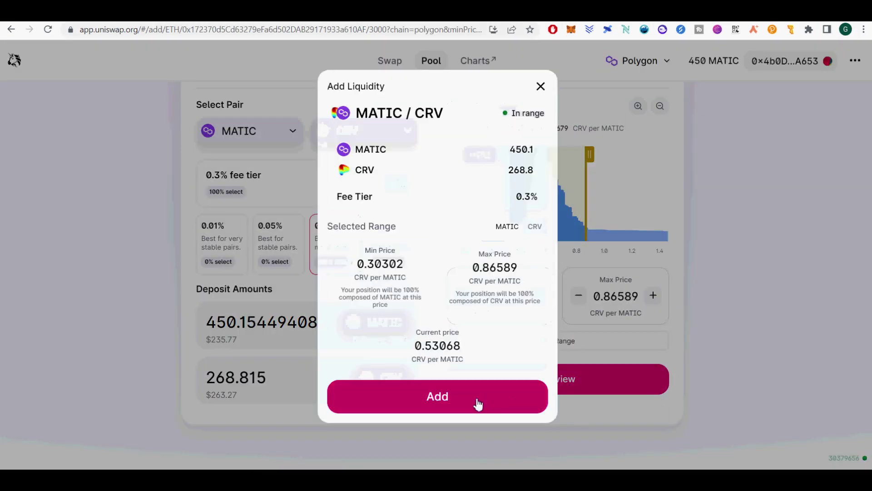
click(479, 403)
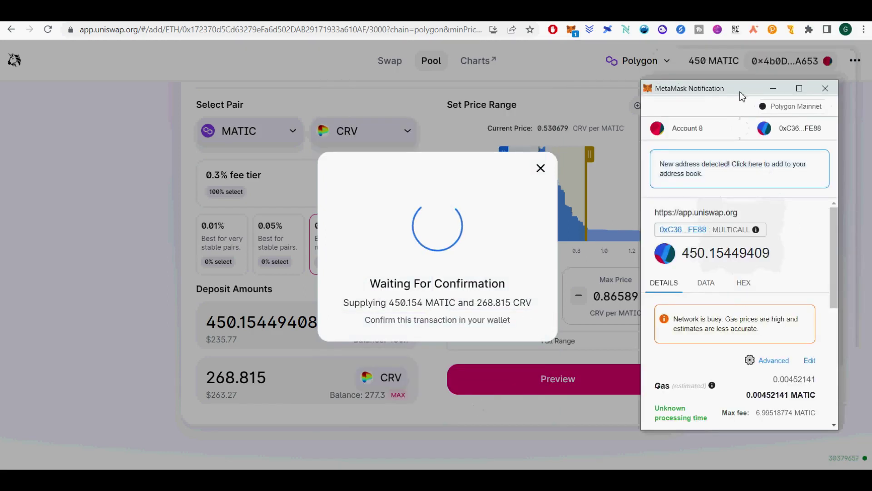
click(775, 360)
click(747, 200)
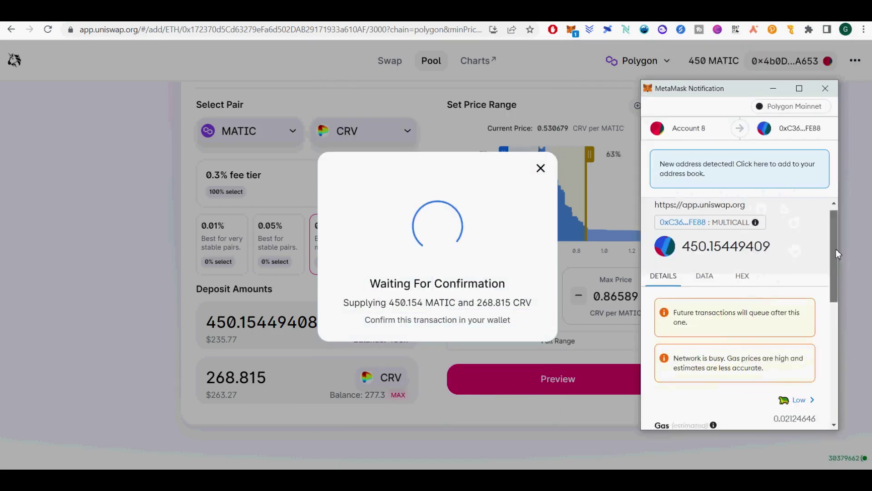
drag(836, 249, 824, 207)
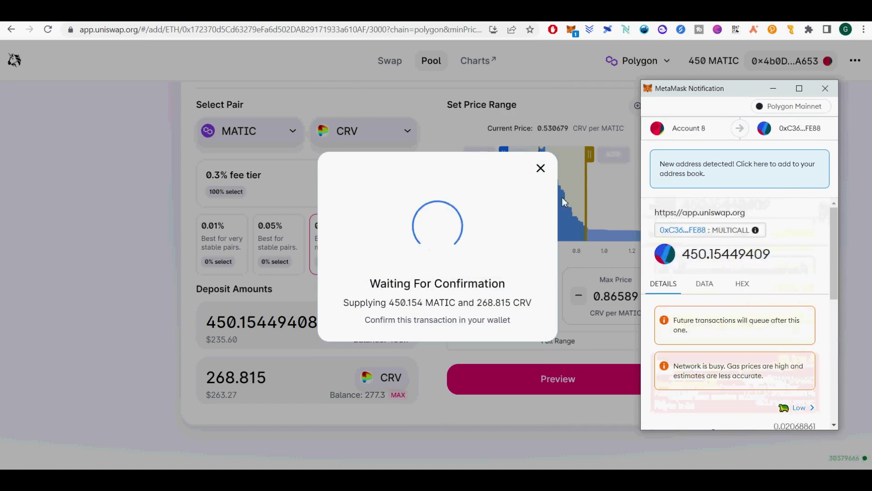
scroll(828, 375, down, 5)
click(690, 404)
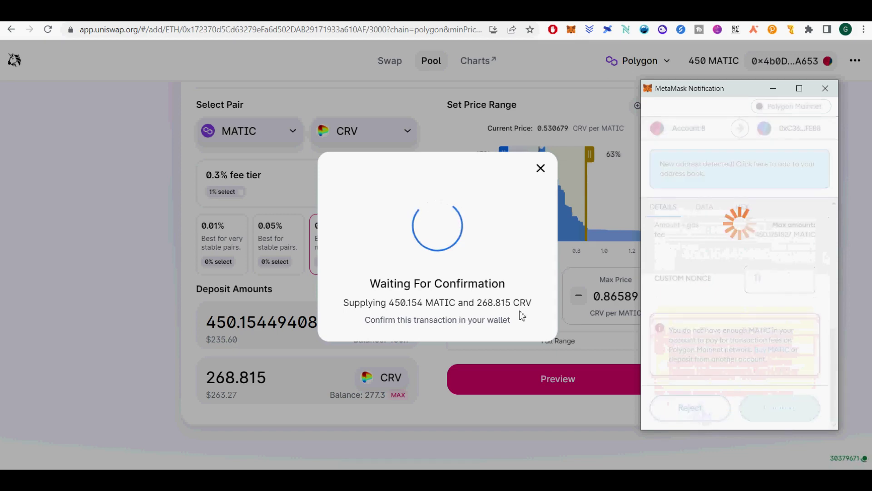
click(540, 169)
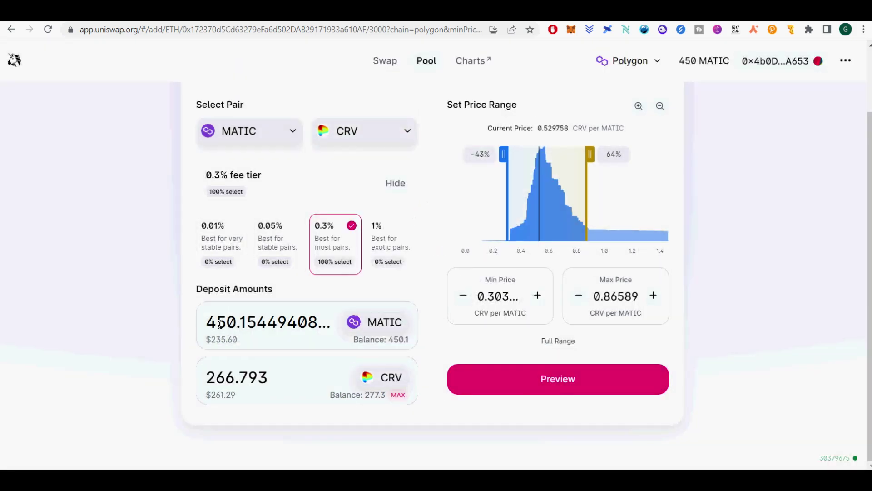
Reduce the MATIC amount to 449.154 and submit the deposit with a Low gas fee
drag(219, 324, 235, 323)
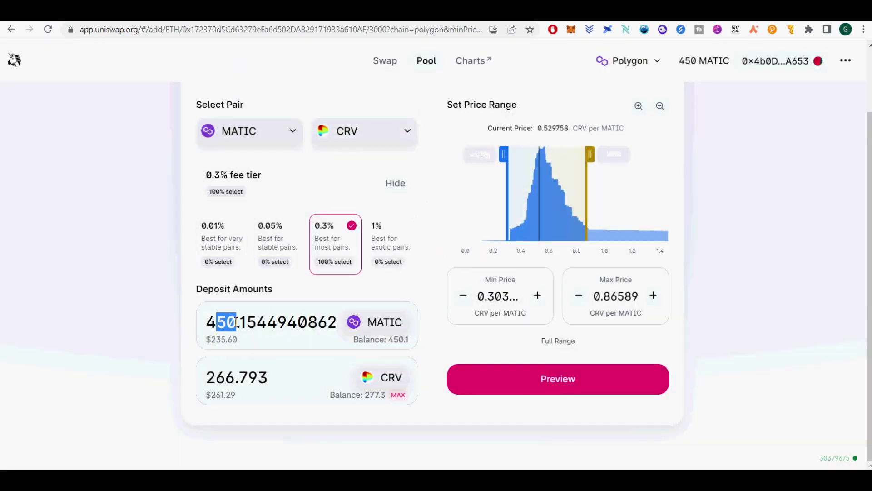
text(49)
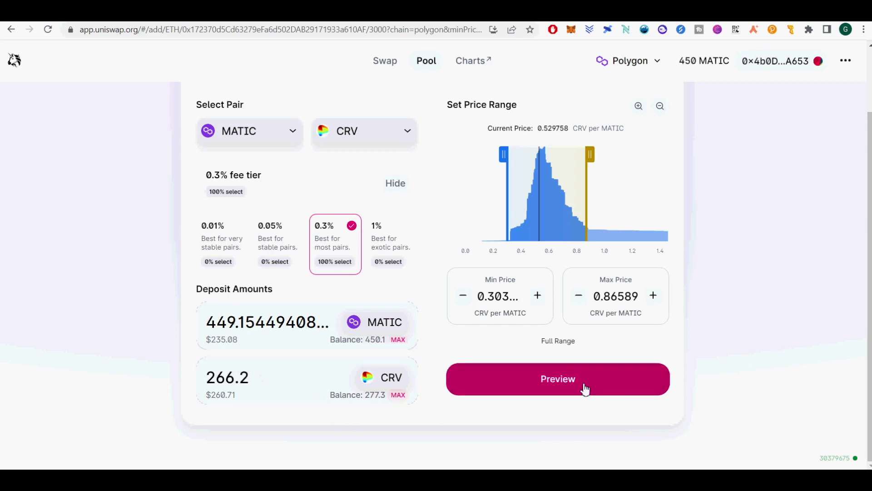
click(585, 390)
click(497, 407)
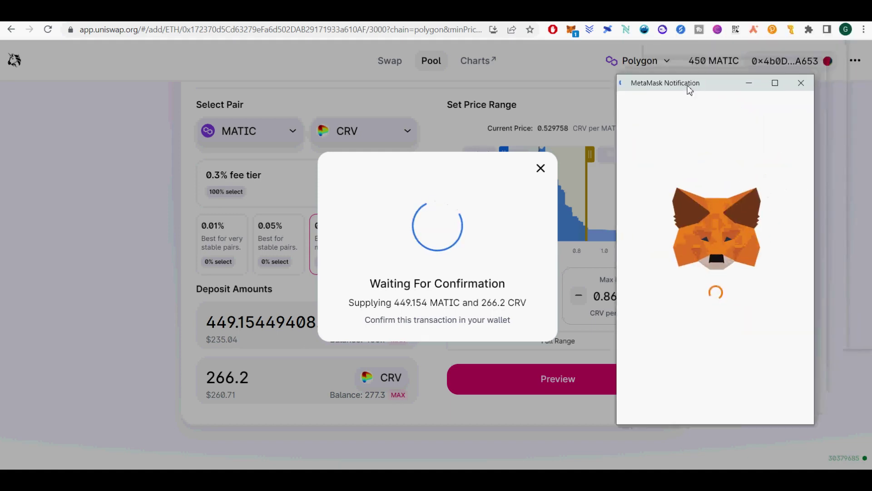
click(759, 357)
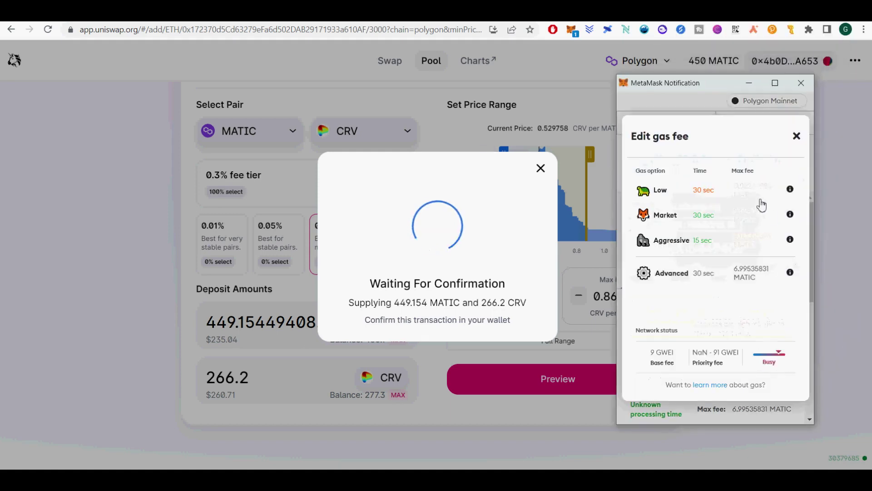
click(761, 205)
drag(808, 222, 815, 373)
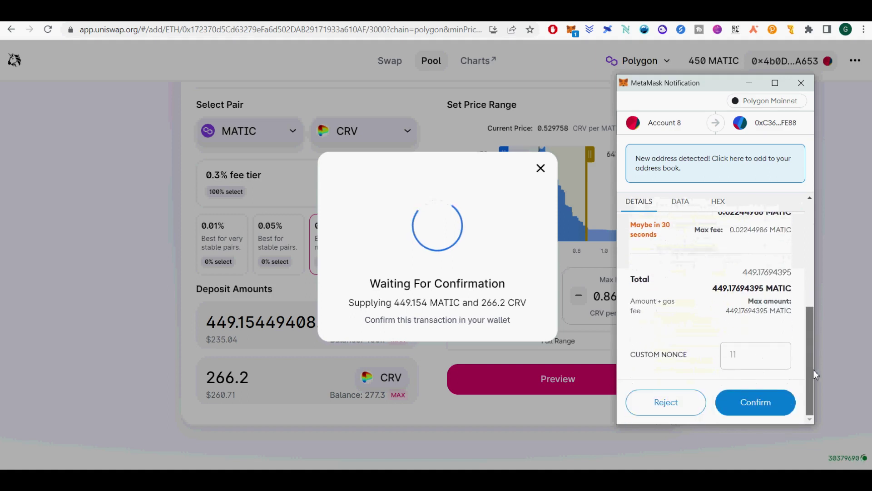
click(756, 406)
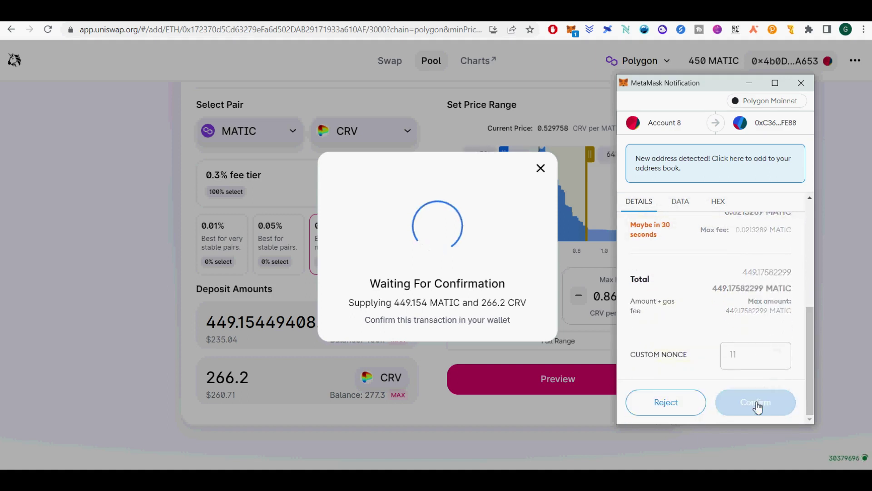
Reapply the Low gas fee and confirm the deposit transaction in MetaMask
drag(811, 352, 806, 266)
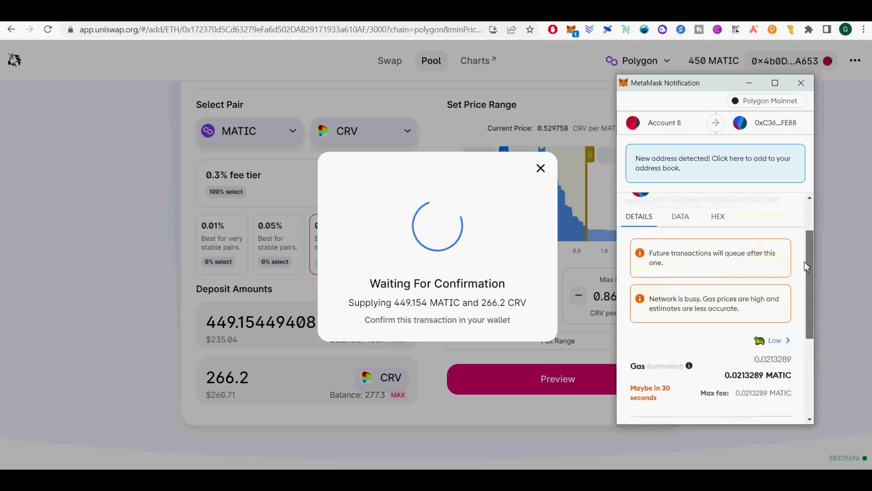
scroll(807, 266, up, 3)
scroll(811, 309, down, 5)
click(781, 257)
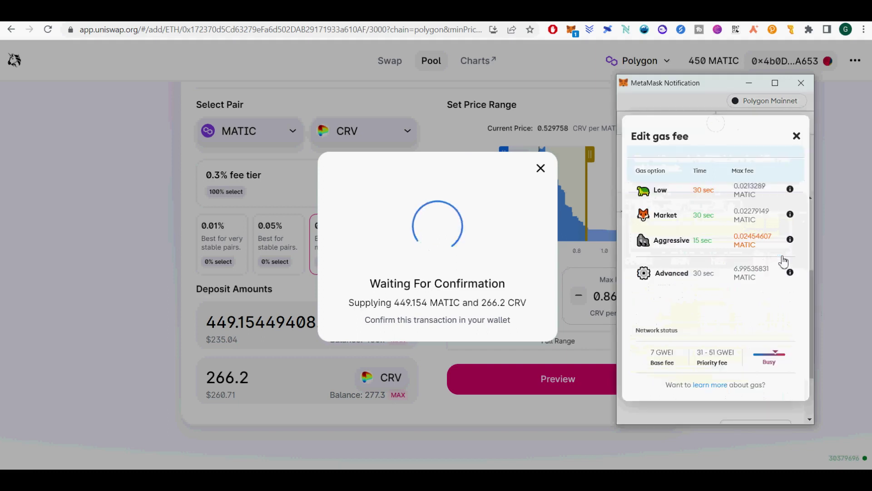
click(721, 194)
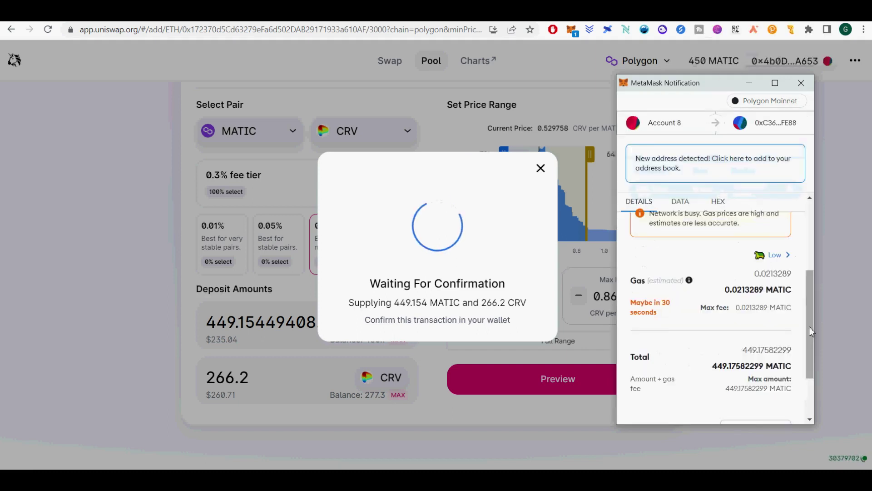
scroll(811, 331, down, 5)
click(766, 408)
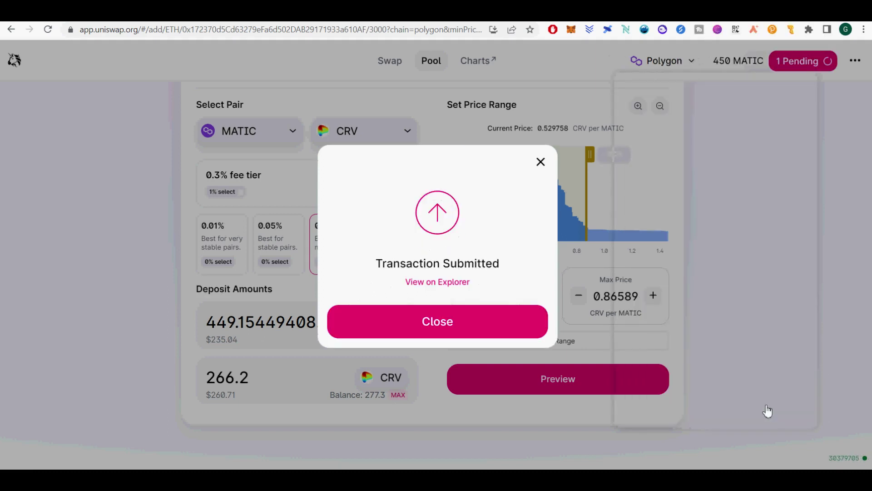
Dismiss the transaction notice and enter a $1000 investment in the fee calculator
click(481, 331)
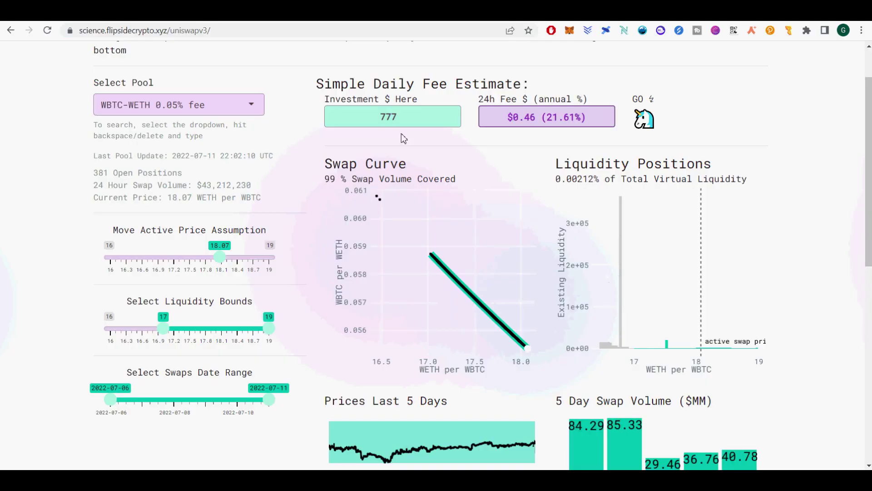
double_click(341, 118)
text(1000)
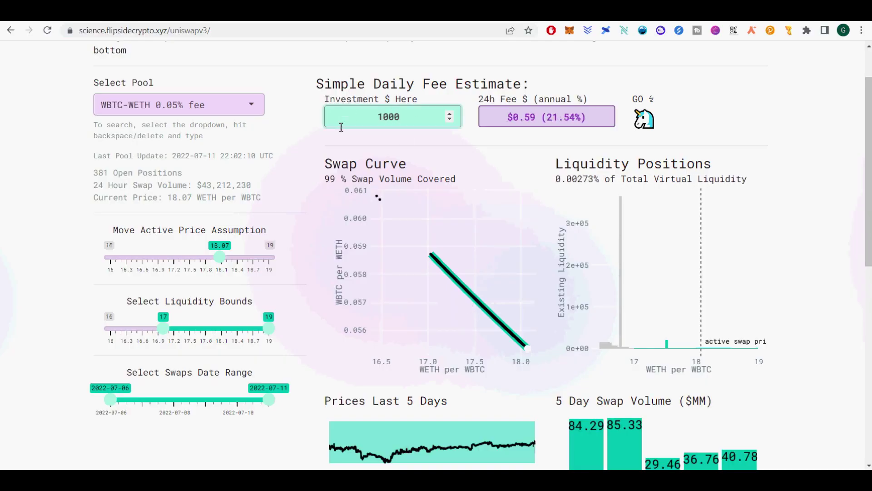
Nudge the active price up and narrow the WBTC-WETH liquidity bounds to 17.735–18.375
drag(220, 258, 221, 258)
drag(269, 328, 248, 333)
drag(163, 329, 241, 329)
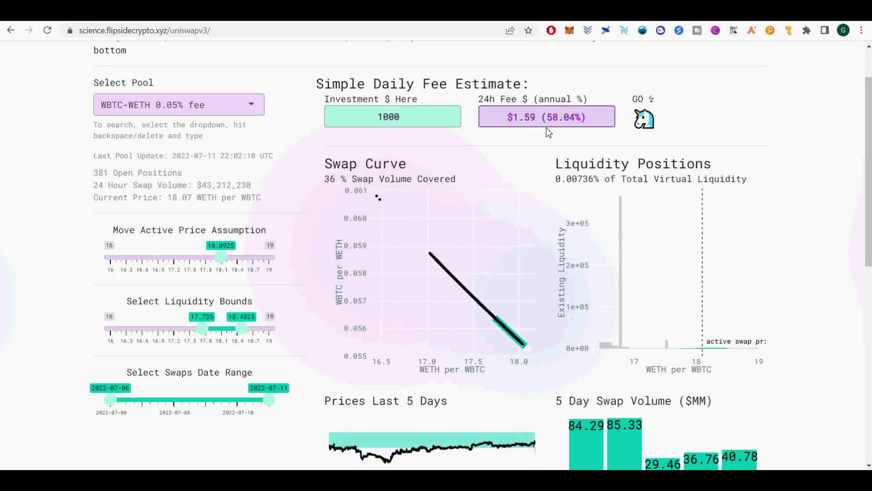
drag(545, 100, 566, 124)
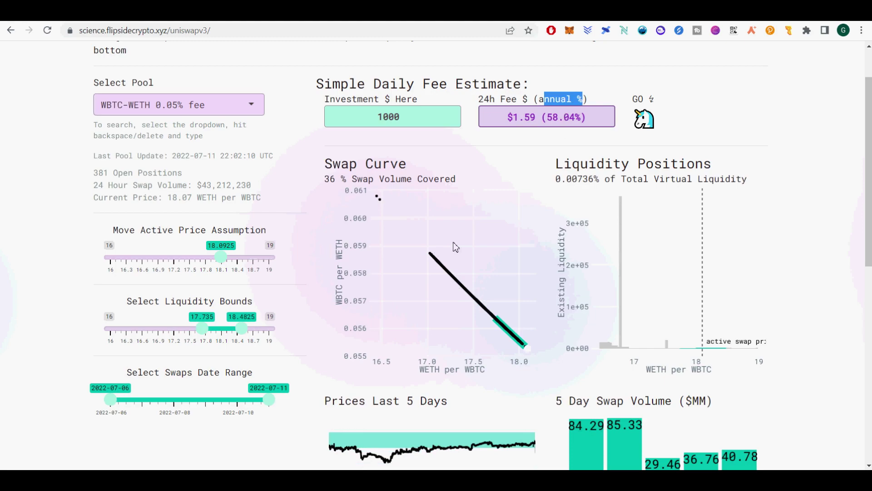
drag(241, 328, 235, 329)
Highlight the WBTC and WETH token amounts needed, with daily fees at $1.85
scroll(327, 390, down, 5)
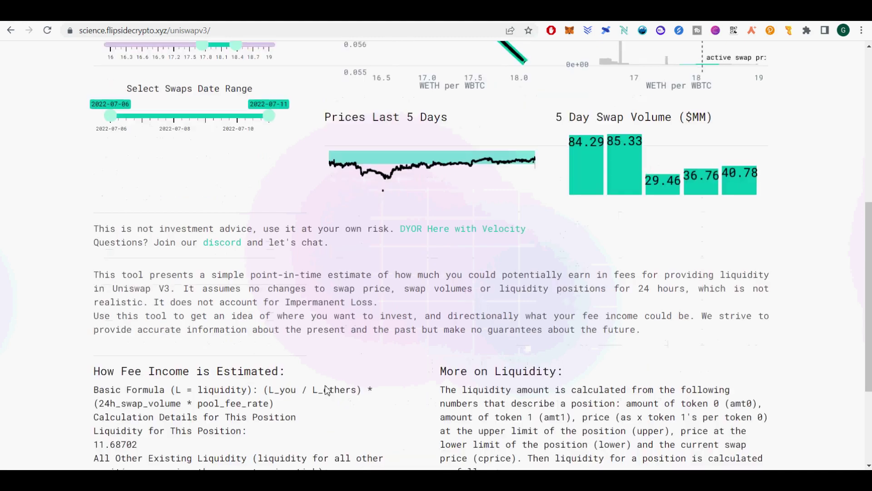
scroll(327, 390, up, 5)
scroll(327, 390, down, 5)
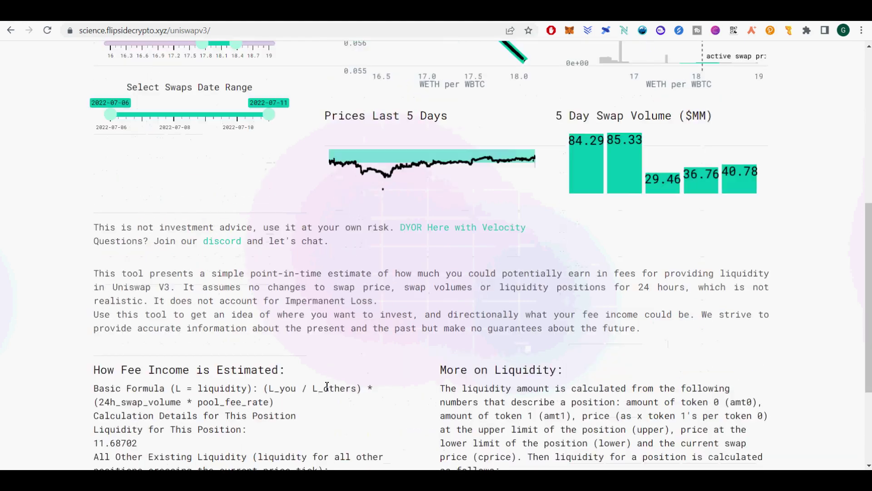
scroll(327, 386, down, 3)
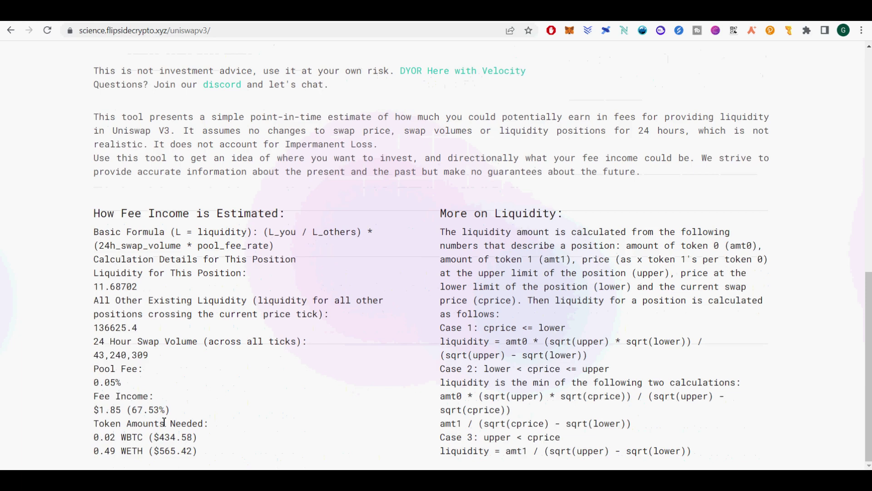
drag(94, 436, 200, 450)
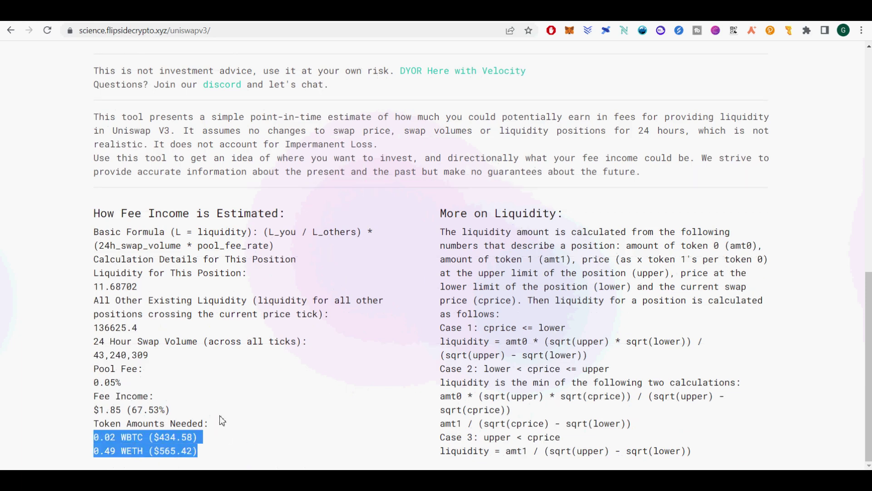
scroll(222, 420, up, 10)
scroll(222, 417, down, 6)
scroll(223, 416, up, 6)
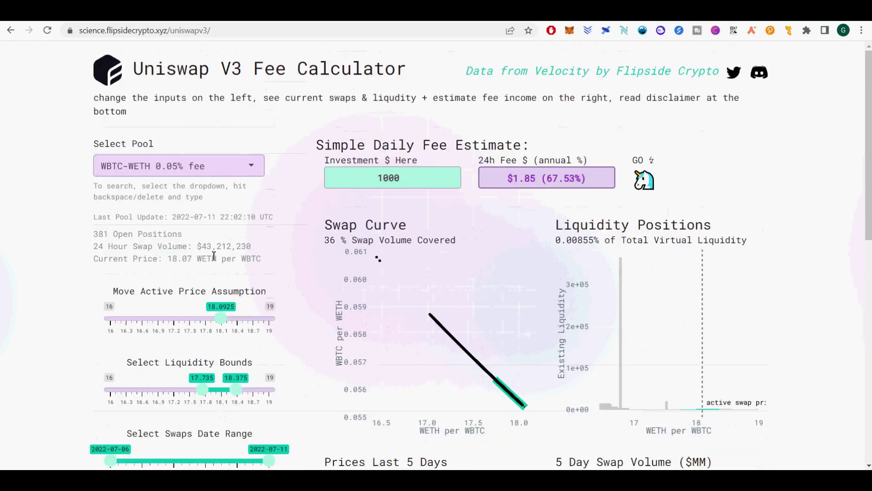
Select the cvxCRV-CRV 0.3% fee pool from the pool list
click(248, 166)
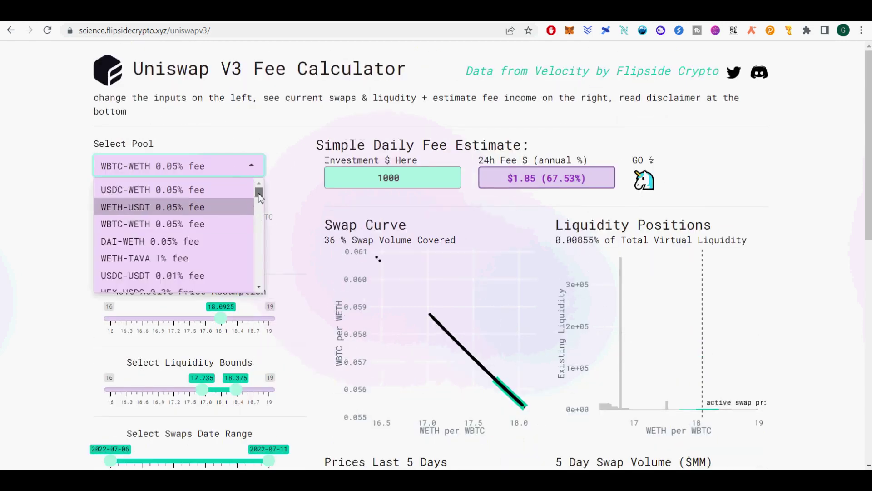
click(258, 214)
drag(259, 214, 266, 244)
click(260, 287)
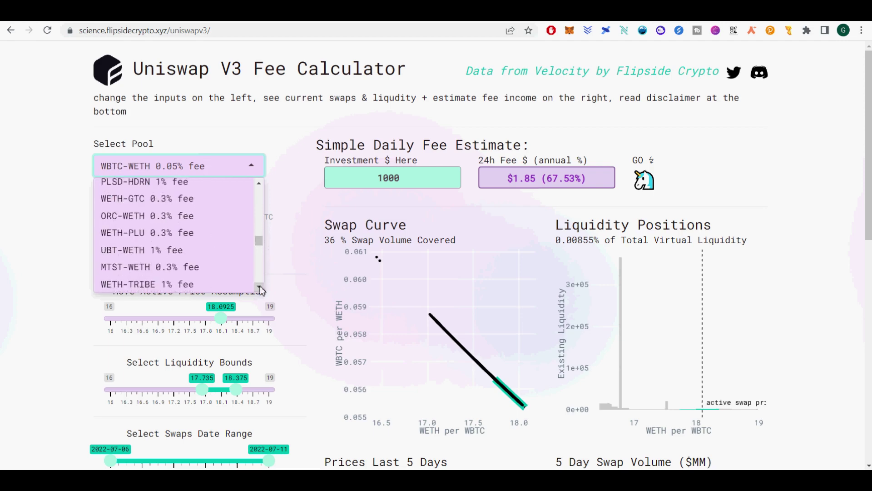
scroll(261, 290, down, 8)
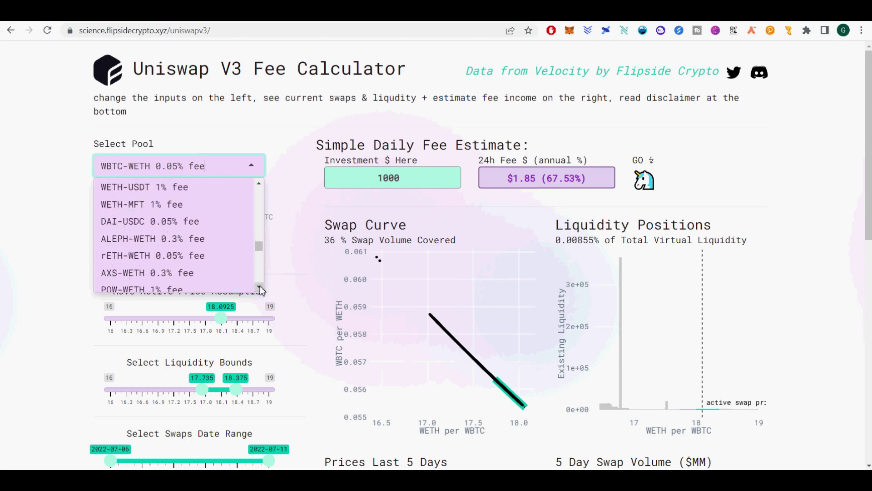
scroll(261, 290, down, 6)
drag(258, 256, 260, 203)
click(149, 214)
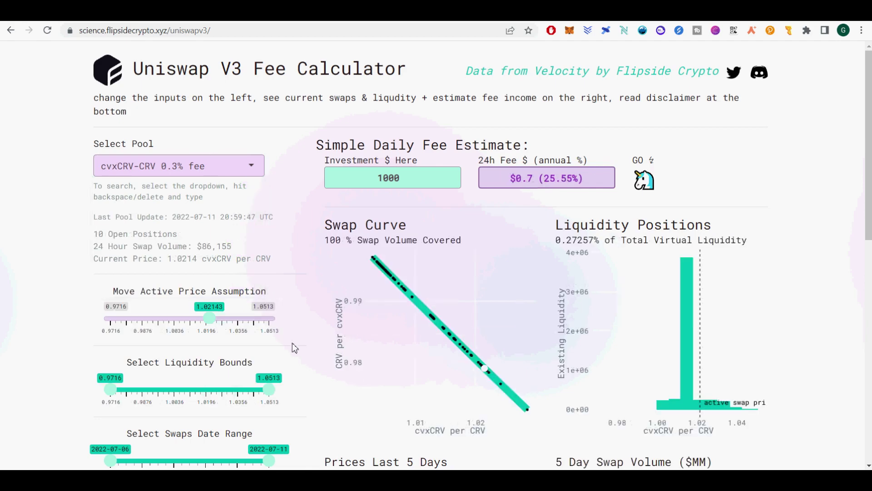
Mark the cvxCRV and CRV token amounts needed for the position
scroll(293, 343, down, 6)
scroll(293, 343, up, 6)
scroll(293, 343, down, 10)
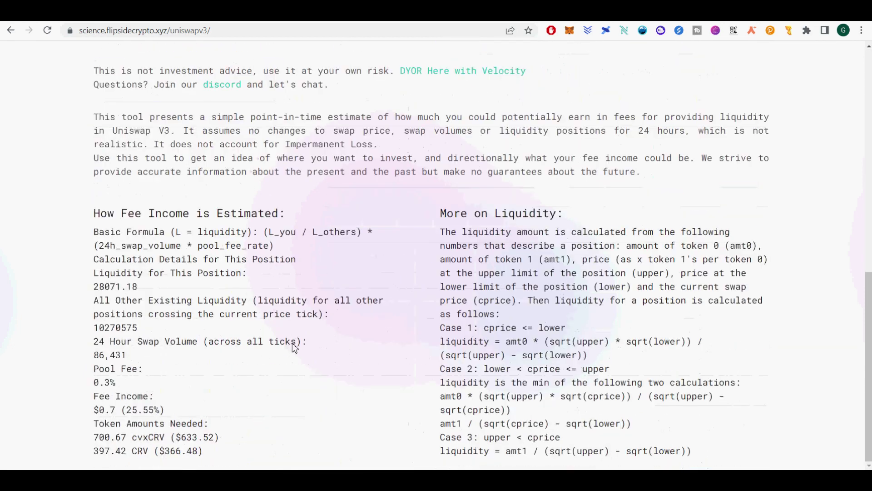
drag(94, 439, 162, 441)
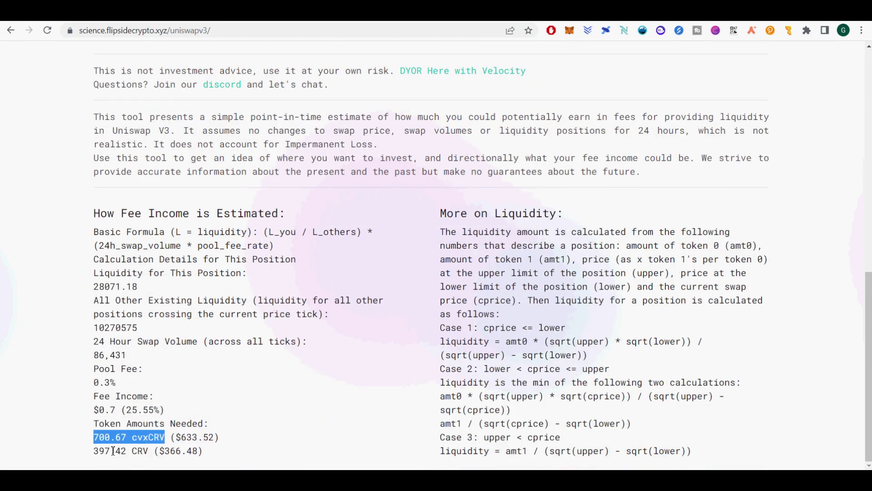
drag(94, 451, 151, 451)
scroll(203, 396, up, 10)
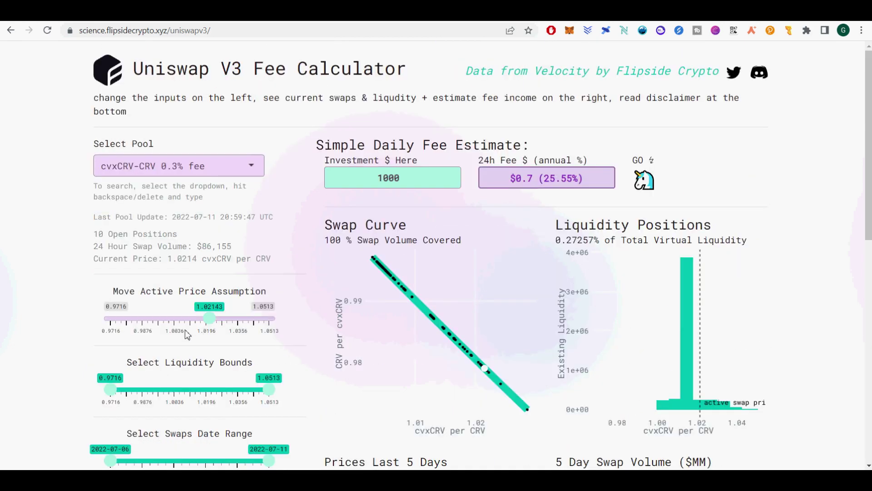
Narrow the liquidity bounds to about 1.011–1.032 and mark the annual fee and token amounts
drag(111, 390, 173, 389)
drag(269, 389, 234, 390)
drag(549, 180, 593, 186)
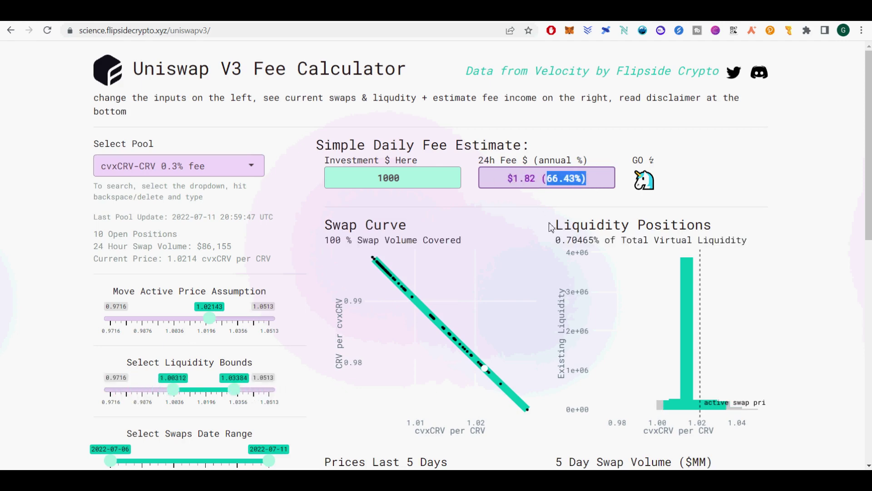
drag(174, 389, 230, 390)
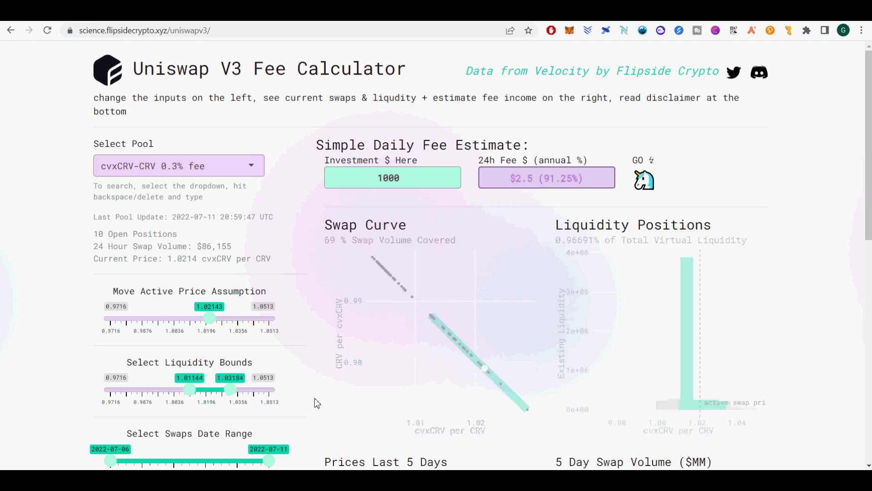
scroll(314, 403, down, 10)
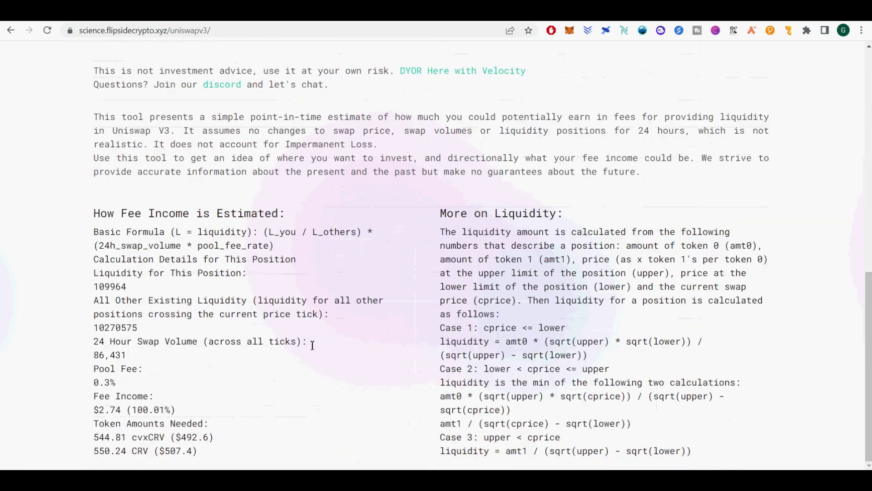
drag(94, 435, 199, 451)
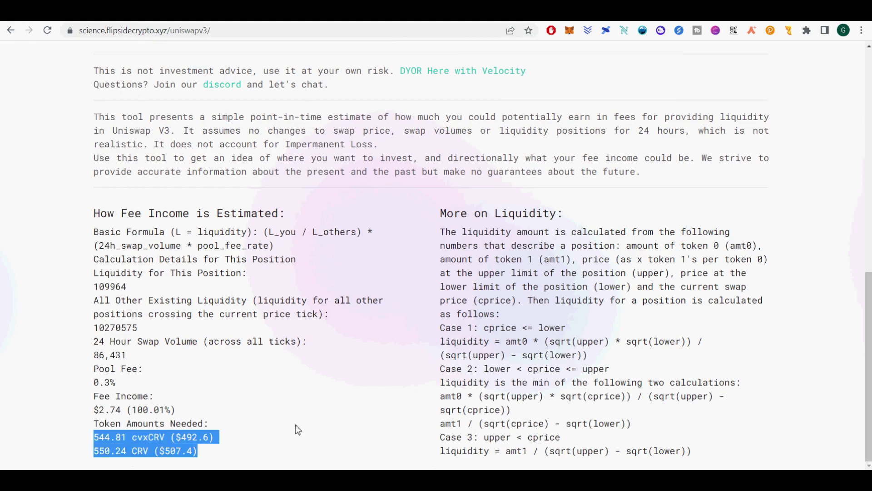
scroll(355, 421, up, 10)
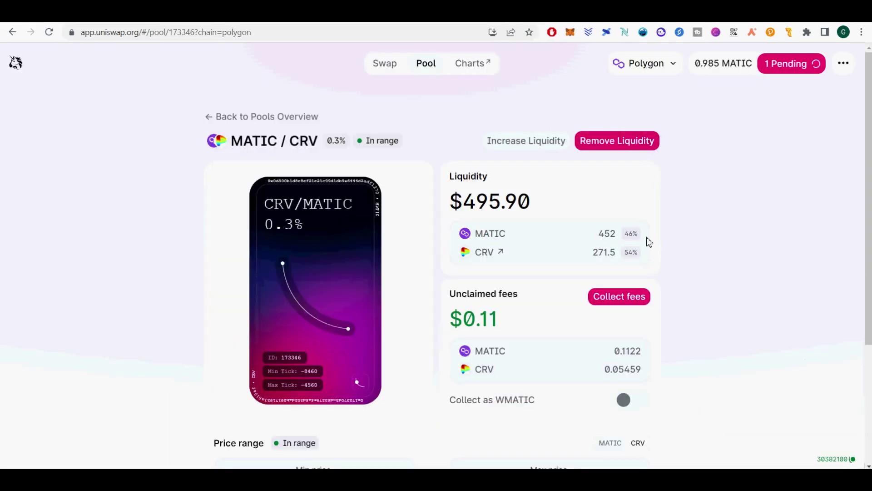
Open Remove Liquidity for MATIC/CRV and mark the 452 MATIC, 271.5 CRV and MATIC fees earned
scroll(728, 316, down, 4)
scroll(730, 320, up, 4)
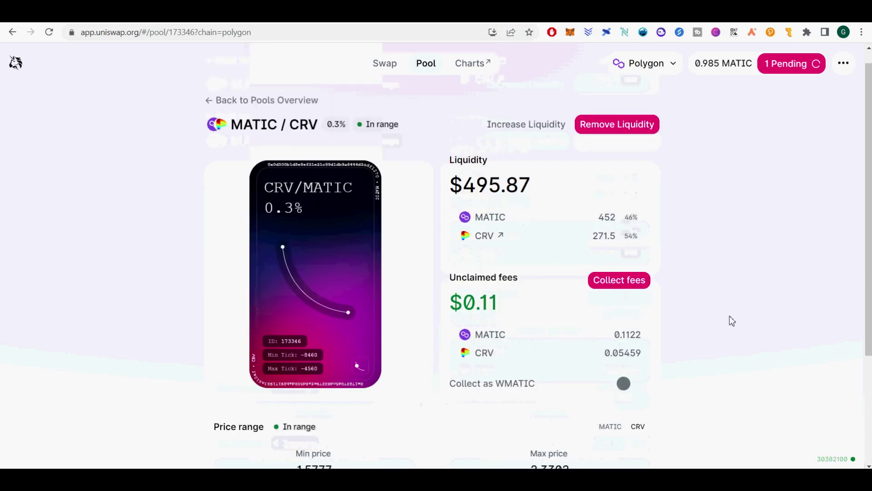
click(614, 141)
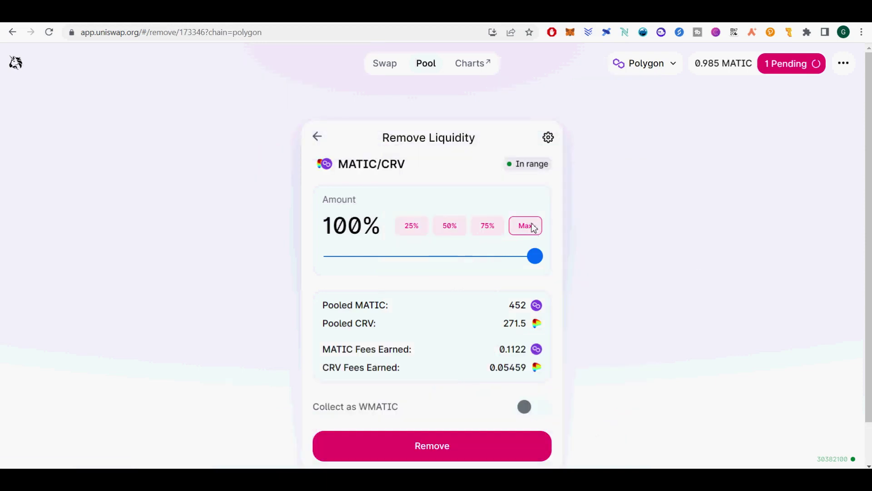
double_click(517, 305)
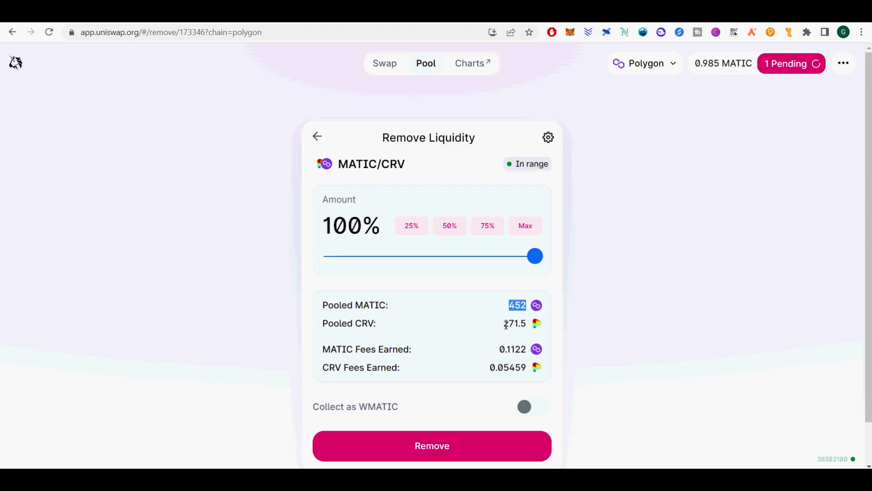
drag(504, 323, 531, 328)
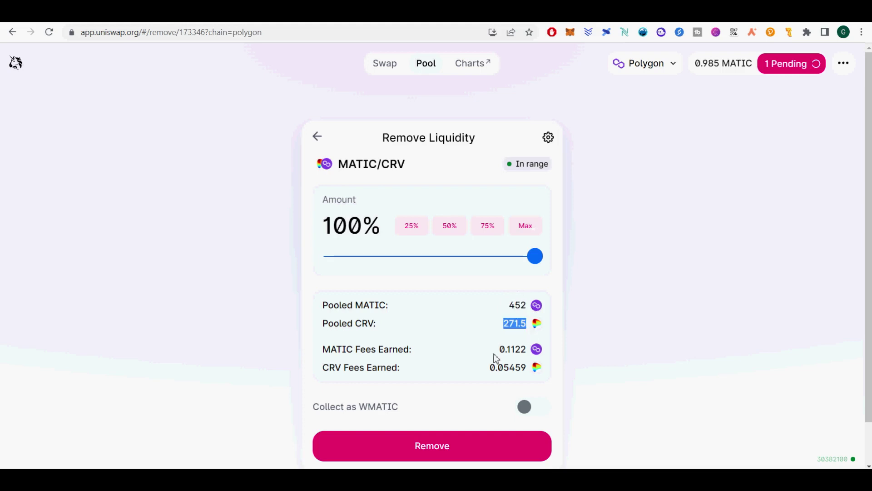
drag(499, 349, 525, 350)
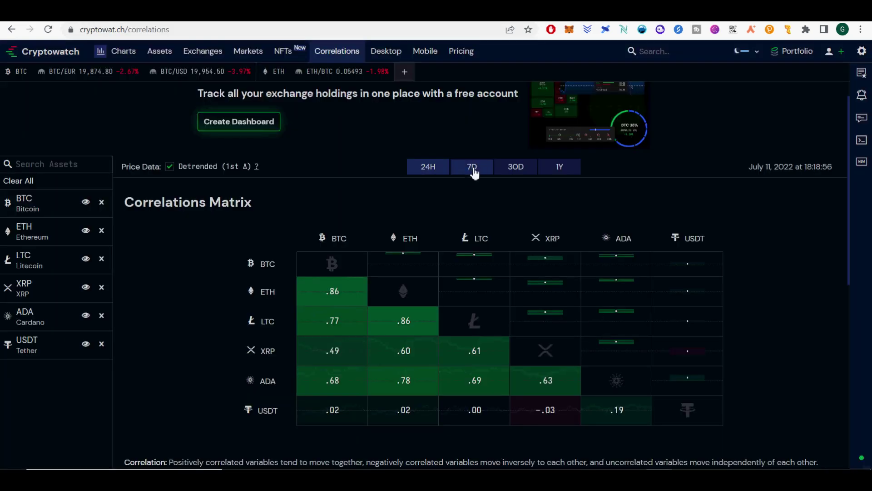
Compare the correlations matrix across 24H, 7D and 30D, finishing on the 1Y period
click(473, 169)
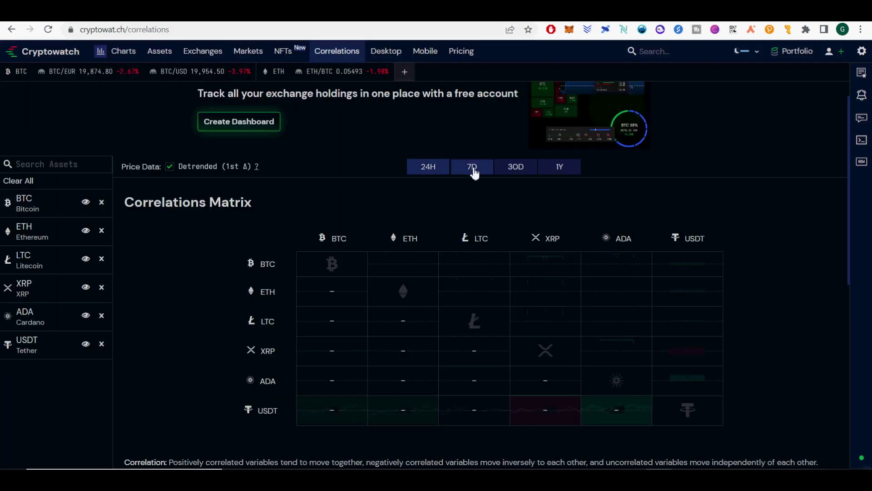
click(431, 172)
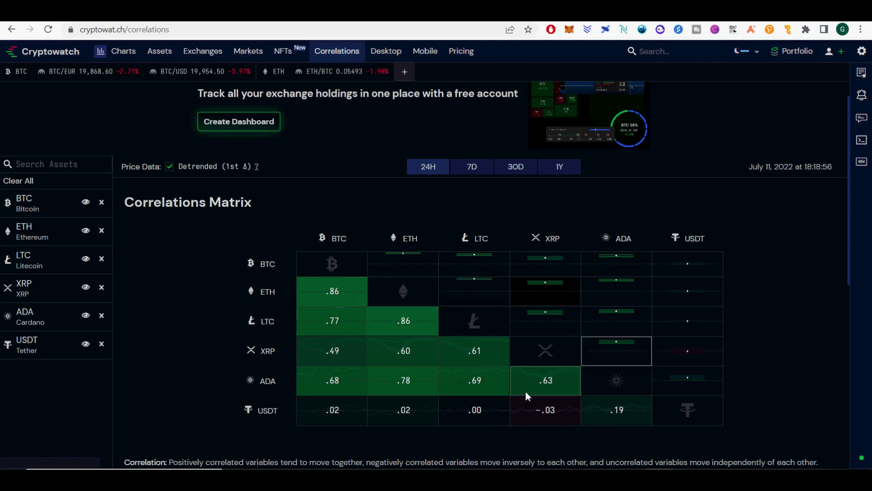
click(471, 171)
click(505, 169)
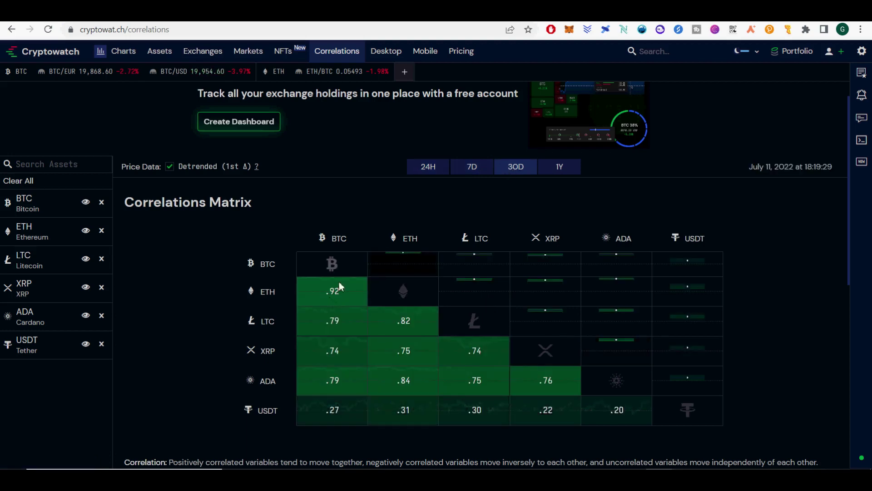
click(559, 172)
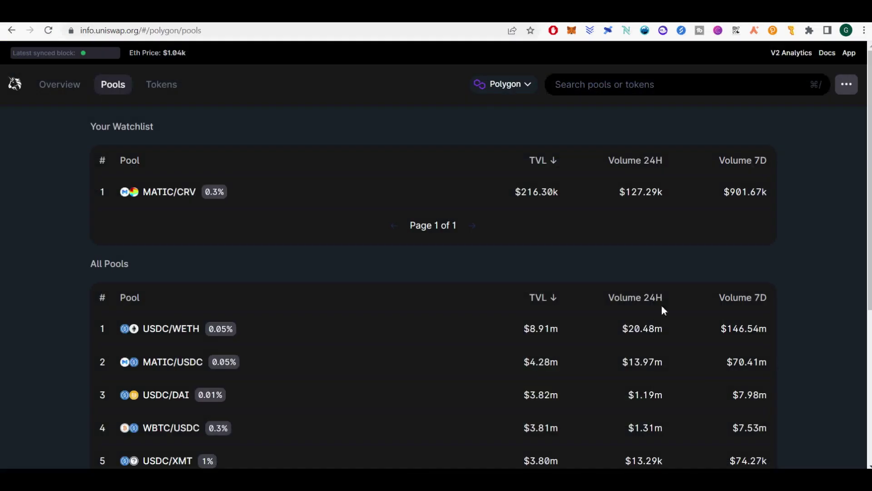
Page the Polygon pools table forward to page 3 of 5, starting with USDC/DAI 0.05%
scroll(317, 302, down, 4)
scroll(317, 303, up, 4)
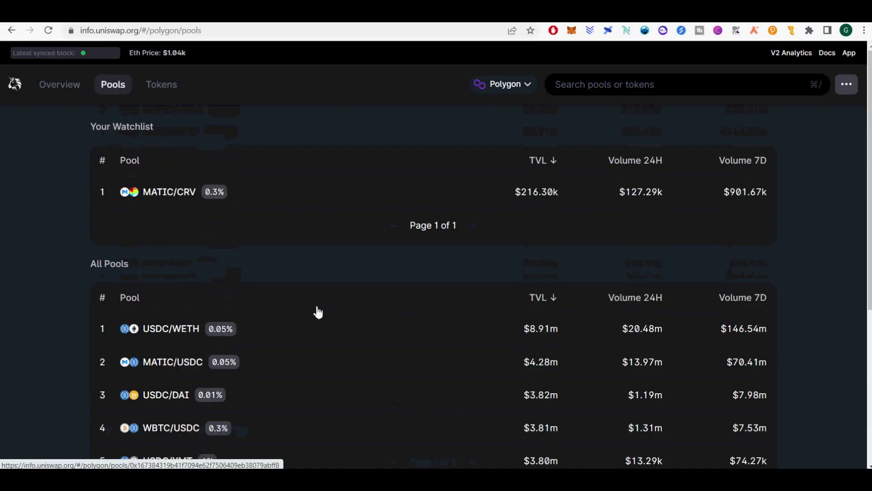
scroll(318, 312, down, 5)
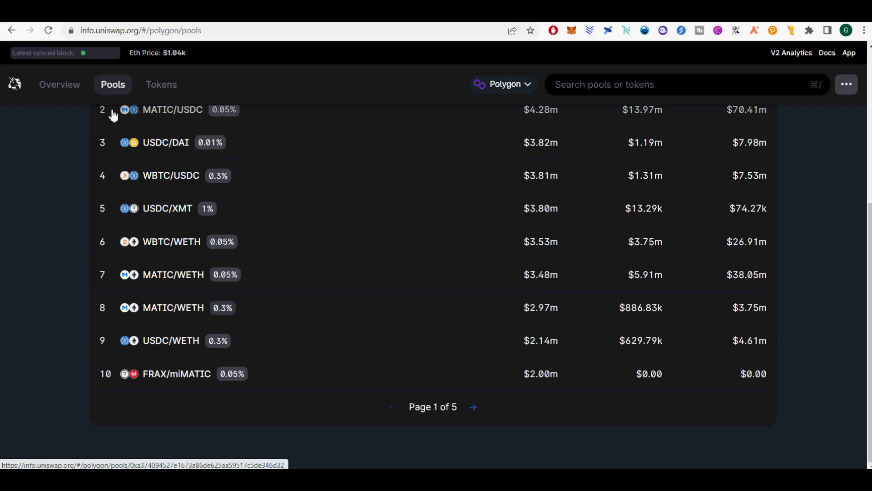
scroll(157, 215, up, 2)
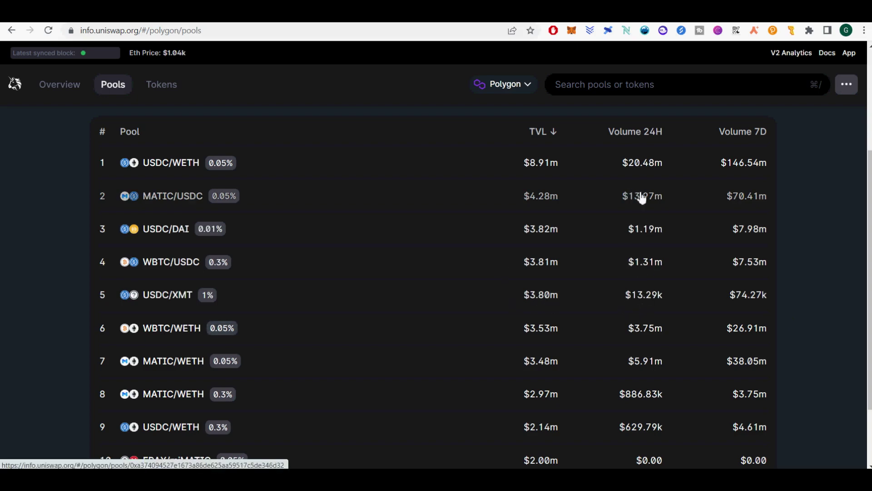
scroll(833, 209, down, 2)
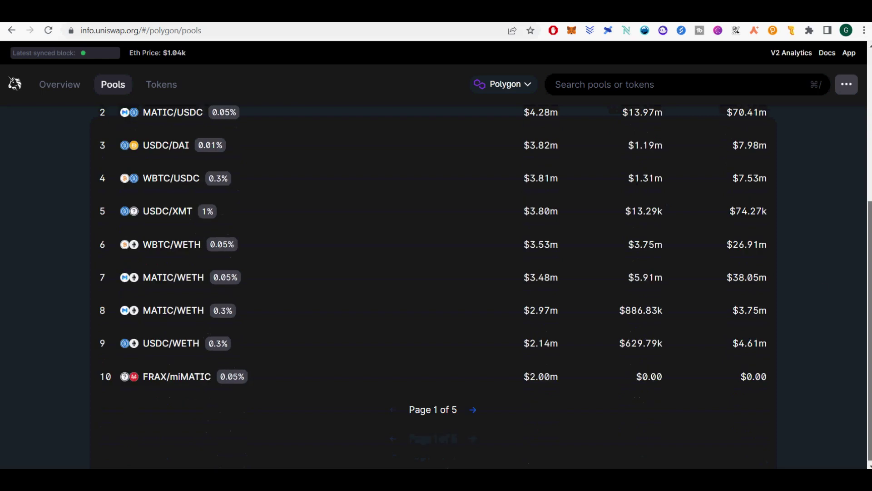
click(474, 410)
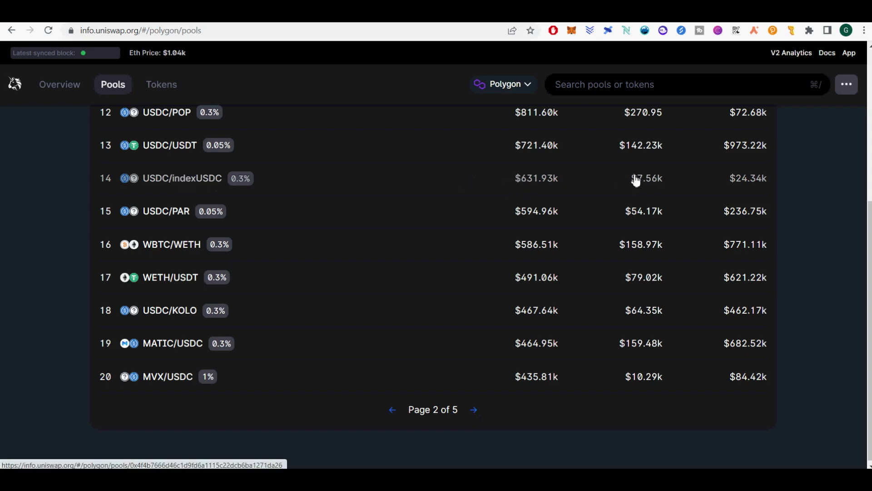
click(474, 410)
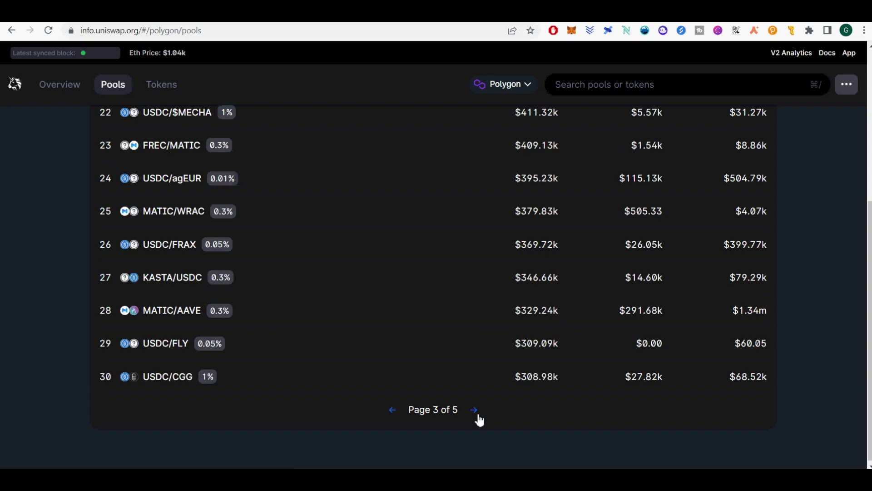
scroll(480, 420, up, 5)
scroll(479, 420, down, 5)
scroll(477, 414, up, 5)
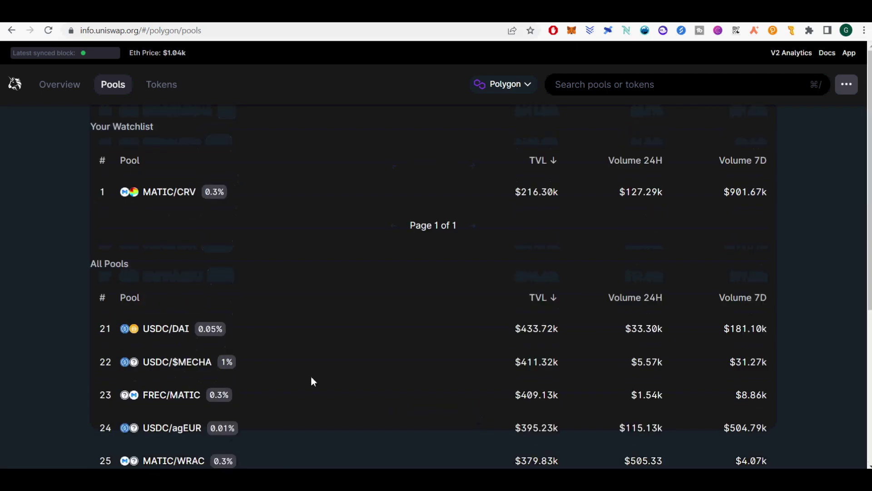